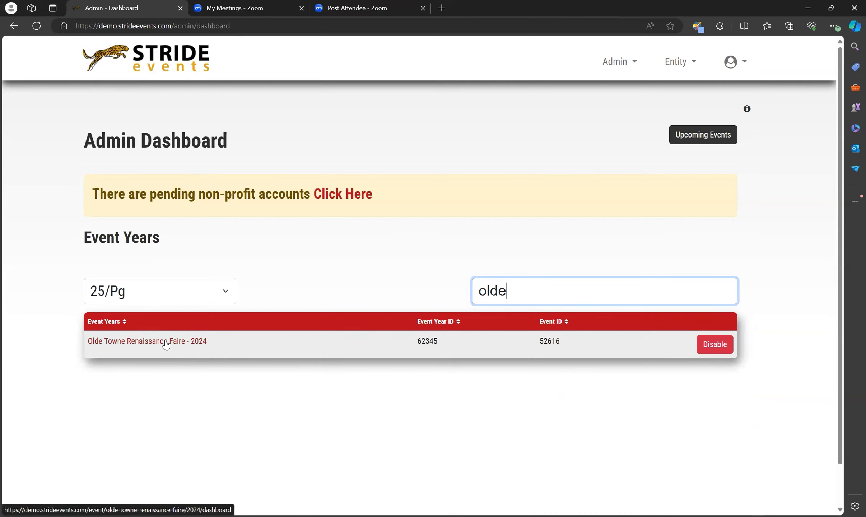
- Open the 2024 Olde Towne Renaissance Faire event and show its Financial ticketing options
key(ctrl+plus)
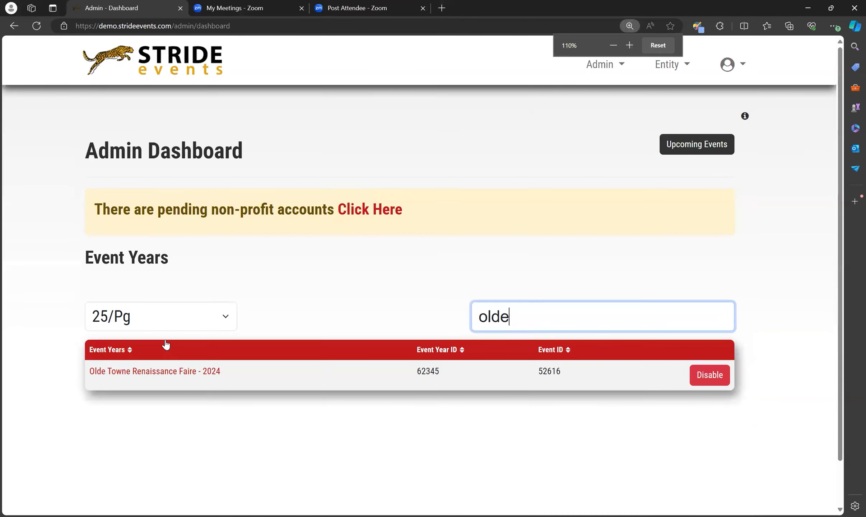
click(181, 373)
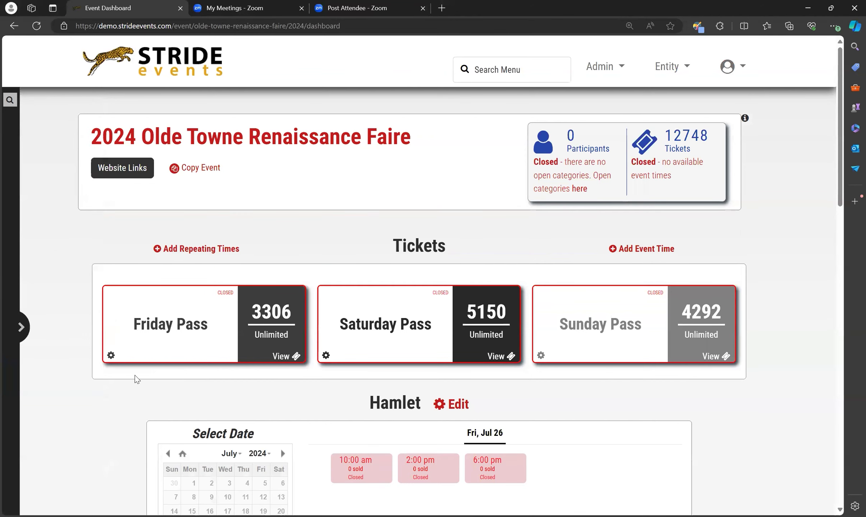
click(22, 320)
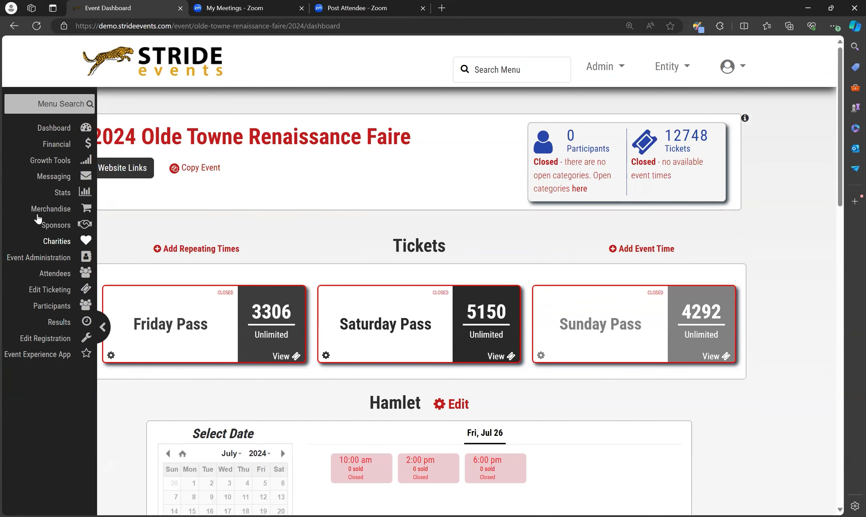
click(53, 144)
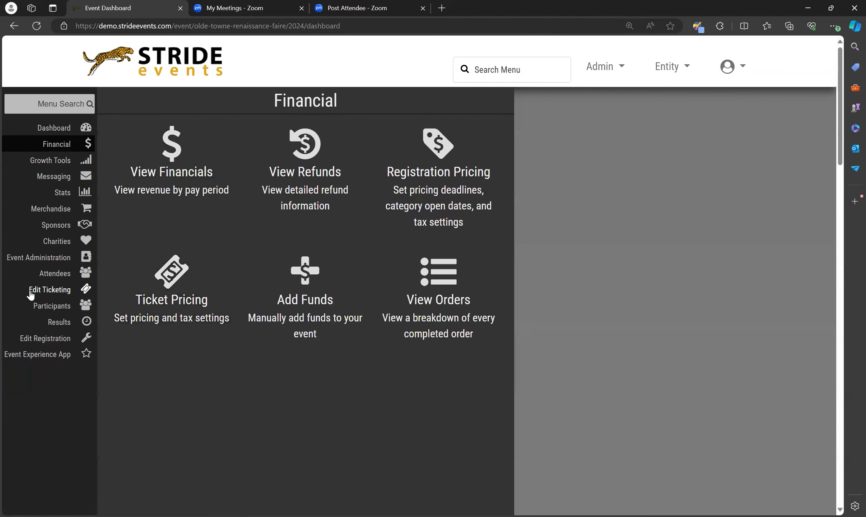
click(29, 294)
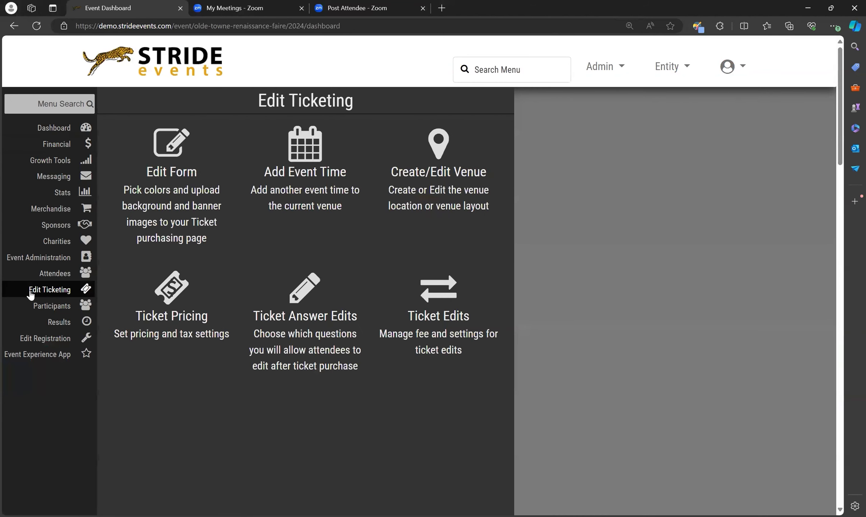
- Price tickets for County Fairgrounds, with prices not varying by seat or event time
click(162, 320)
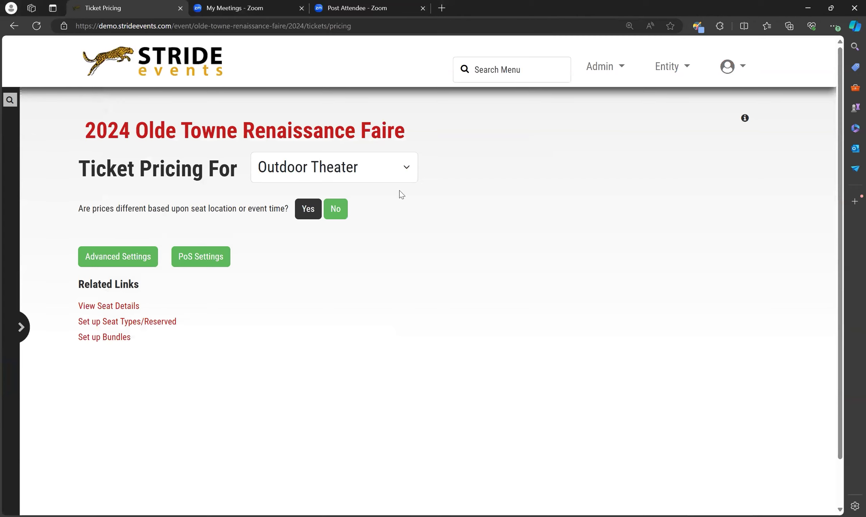
click(407, 168)
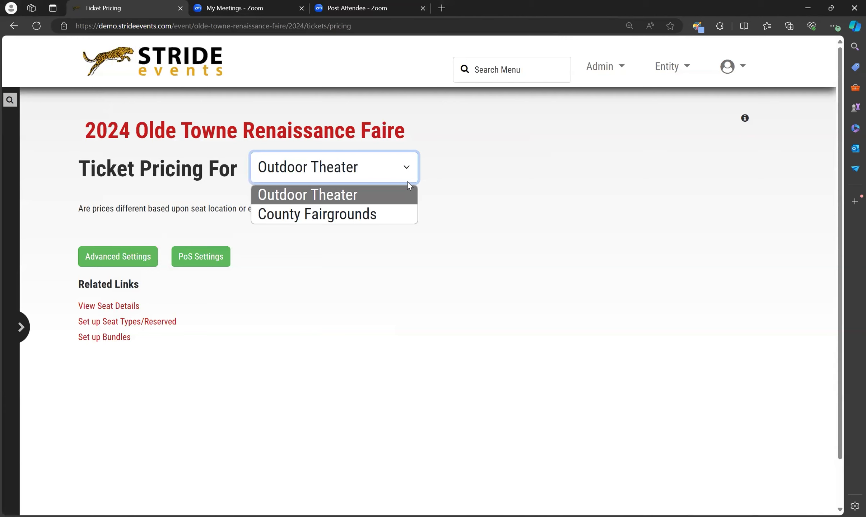
click(400, 218)
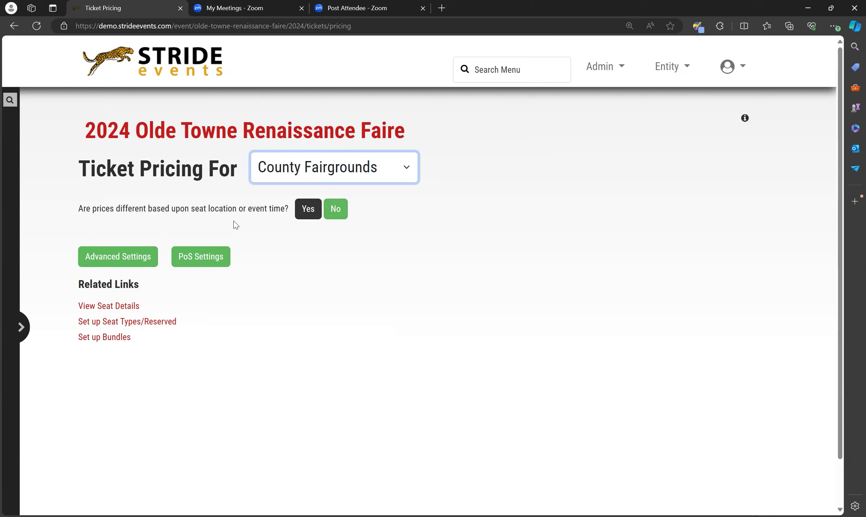
click(336, 212)
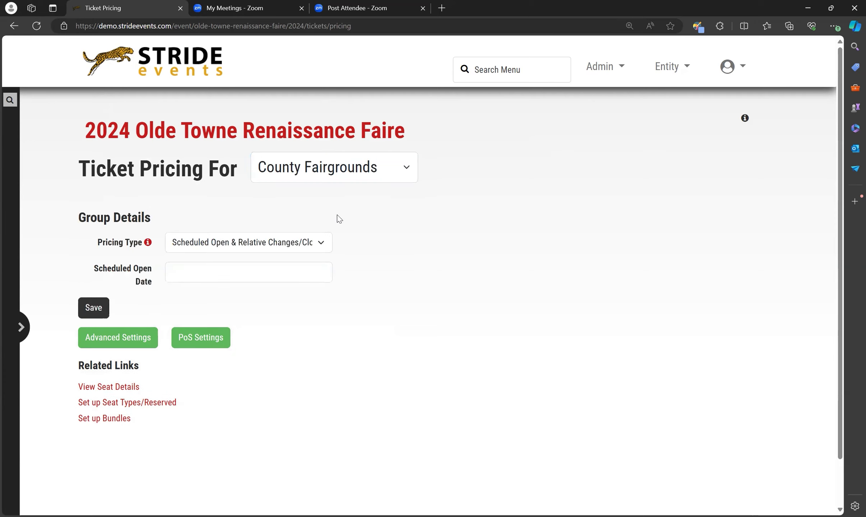
click(324, 247)
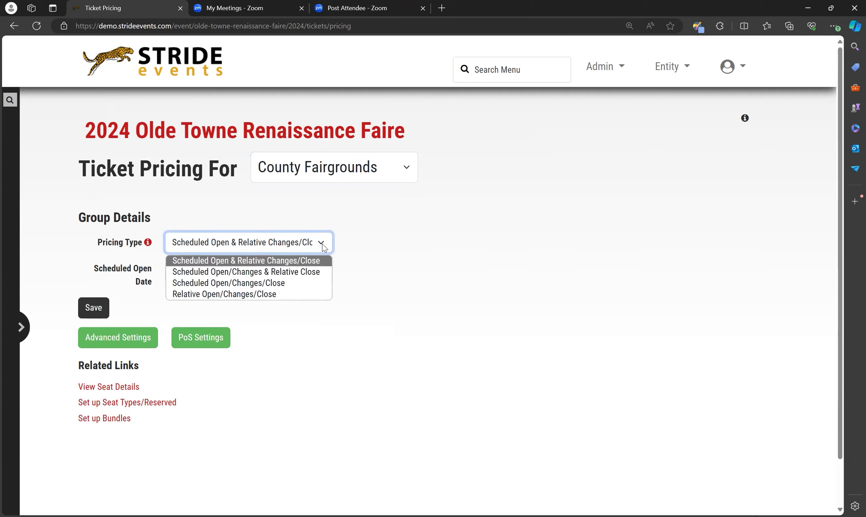
click(210, 263)
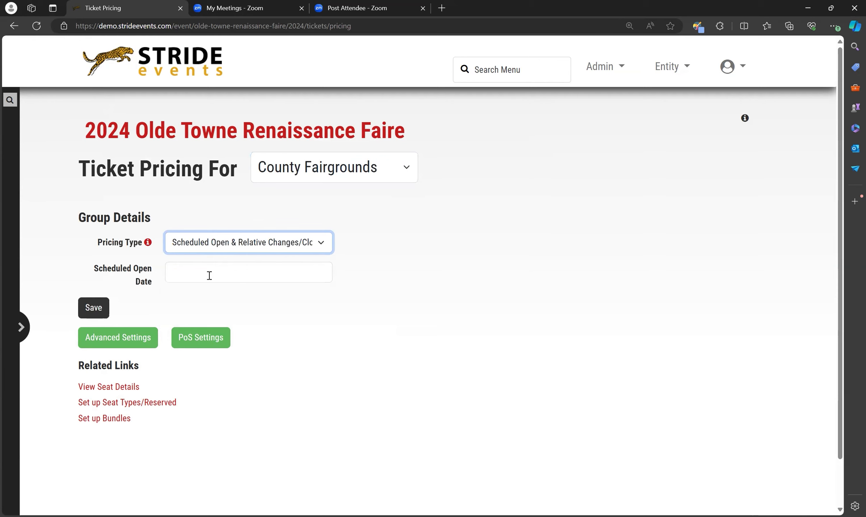
click(209, 276)
click(270, 377)
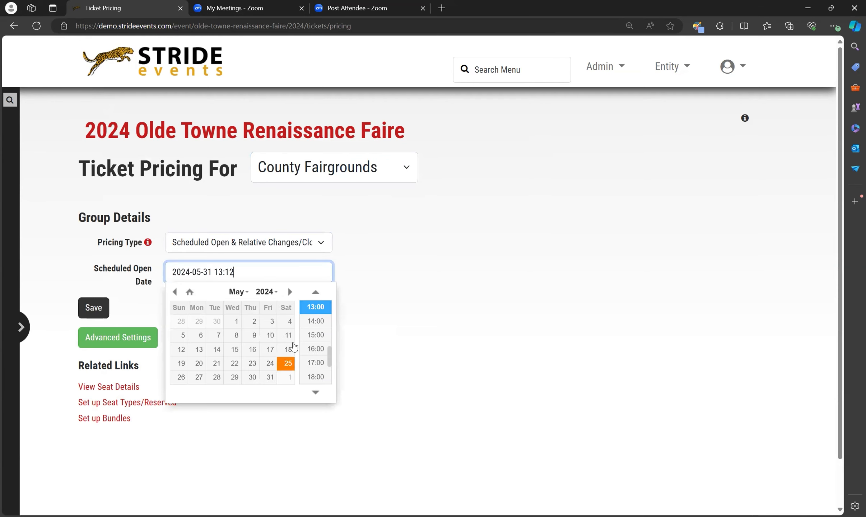
scroll(312, 349, up, 4)
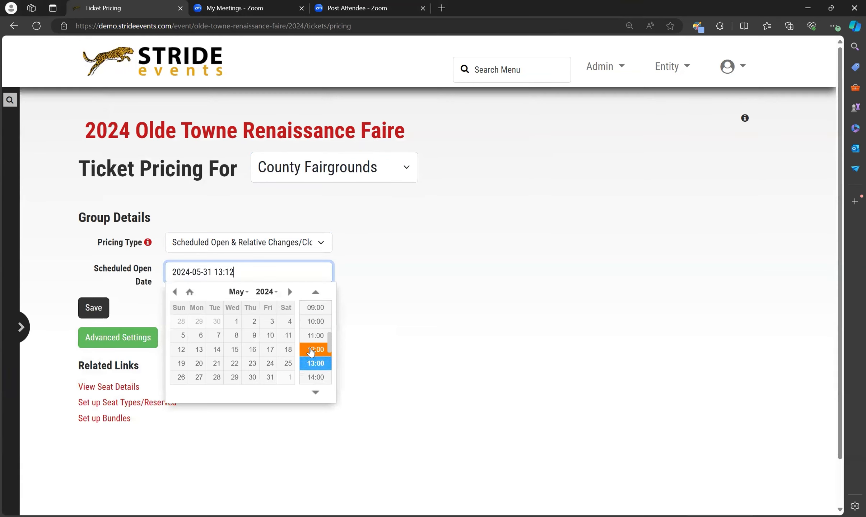
click(312, 309)
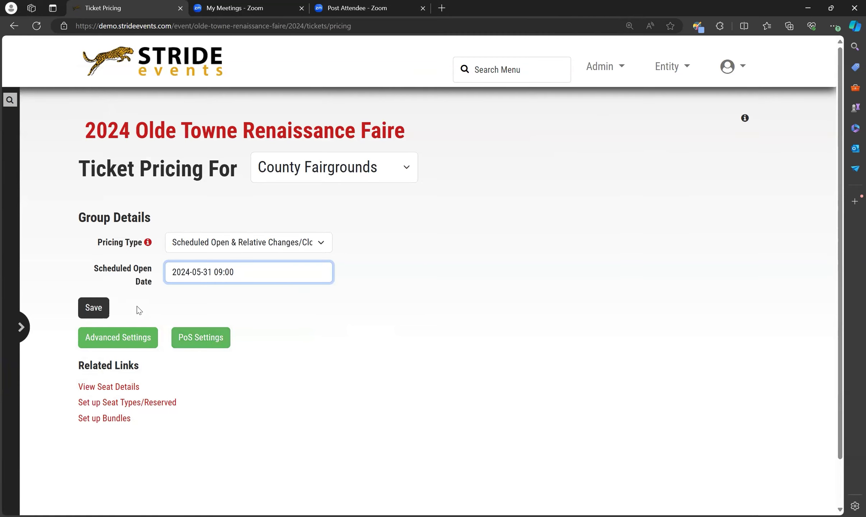
- Save the group details and make the first price range end 10 days before the event
click(102, 309)
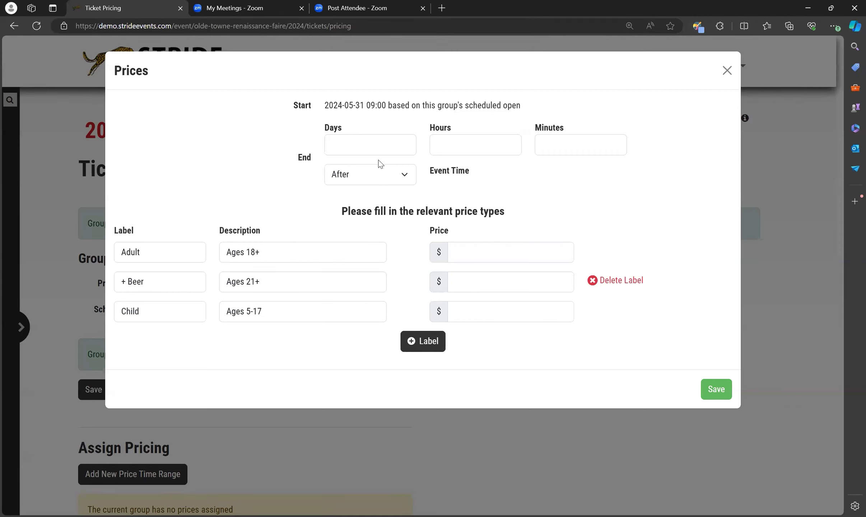
click(368, 146)
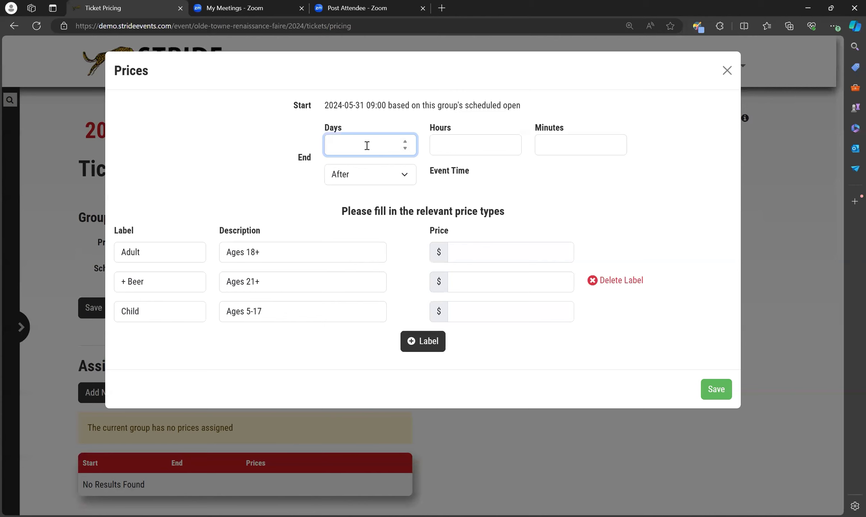
text(10)
click(397, 176)
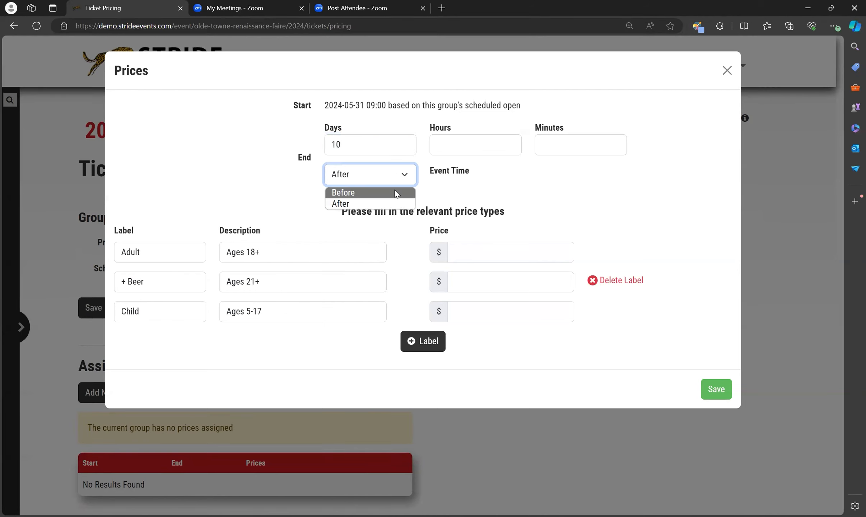
click(397, 193)
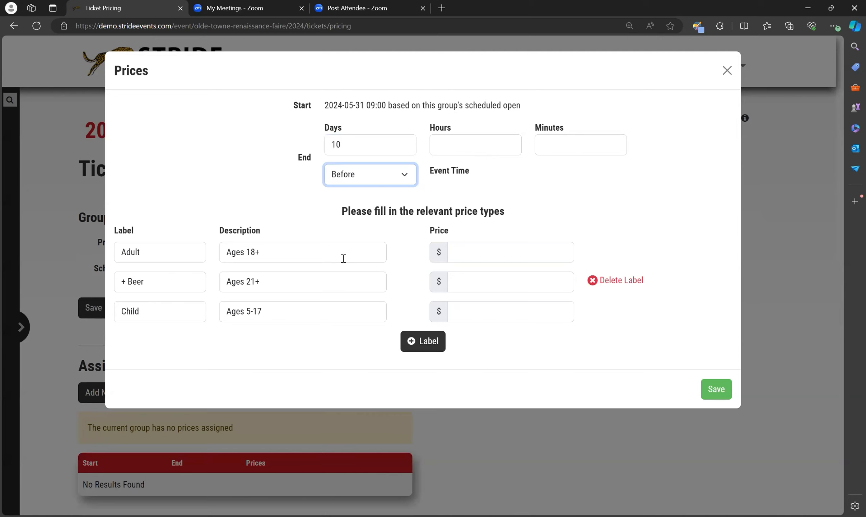
click(406, 341)
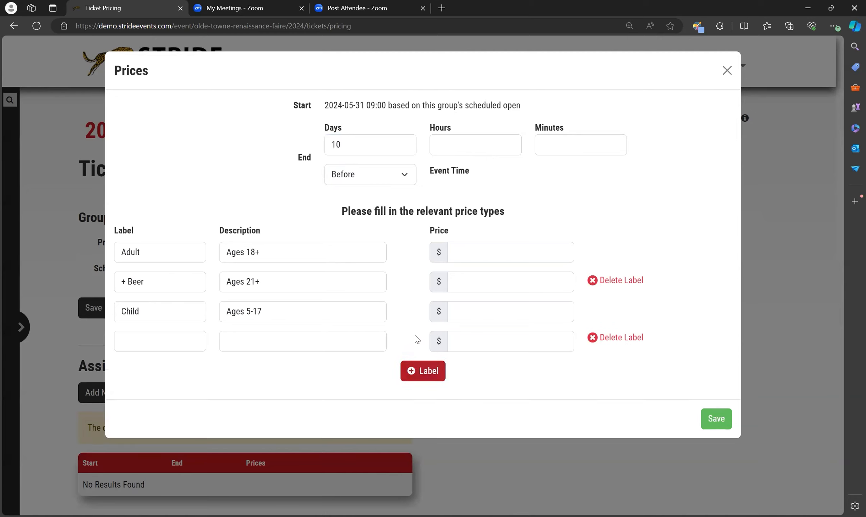
click(593, 338)
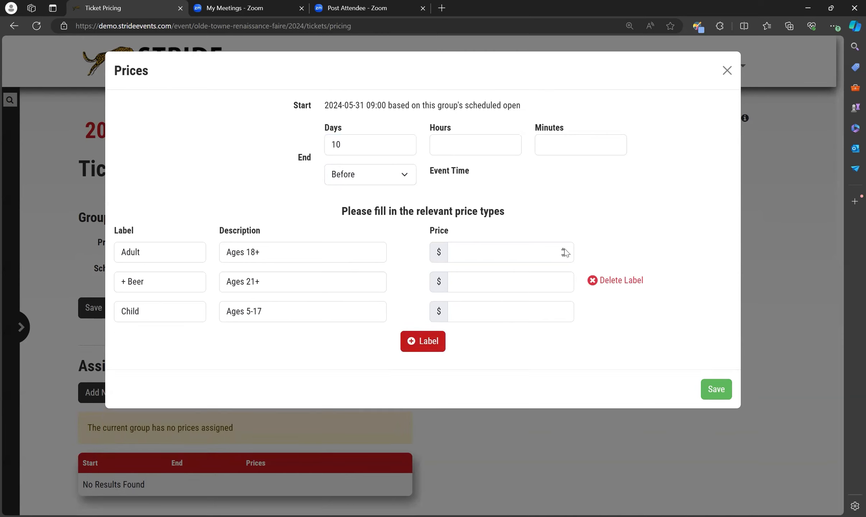
- Price the range at Adult $10.00 and Child $5.00, and save it
click(470, 254)
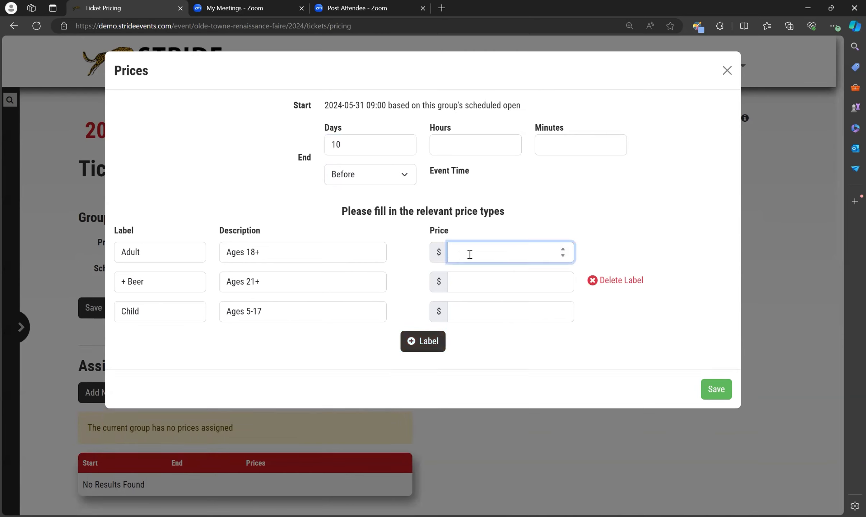
text(10.00)
click(479, 304)
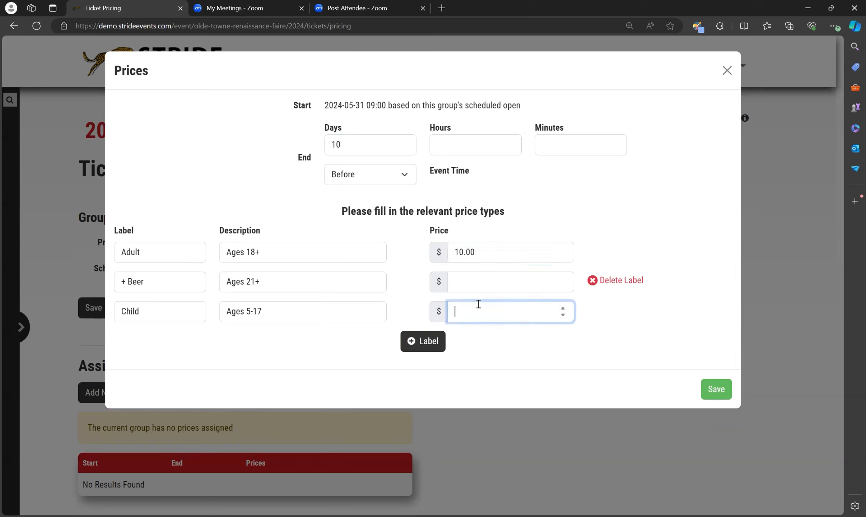
text(5.00)
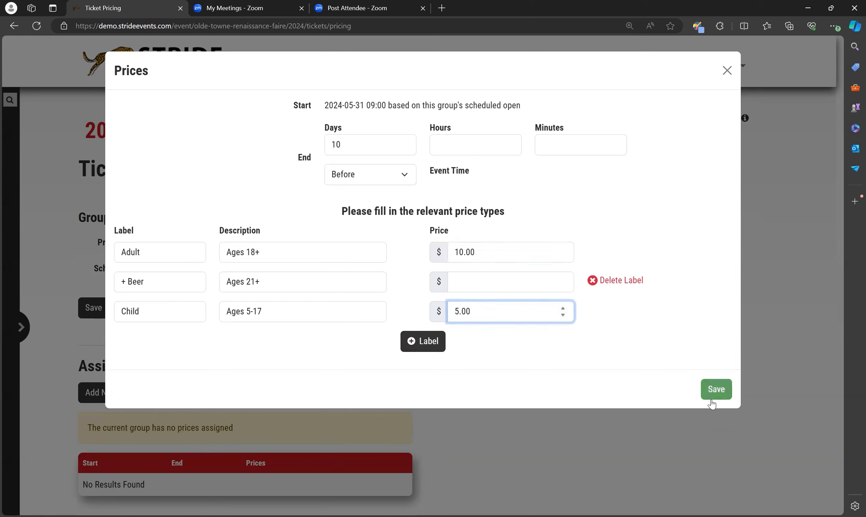
click(710, 392)
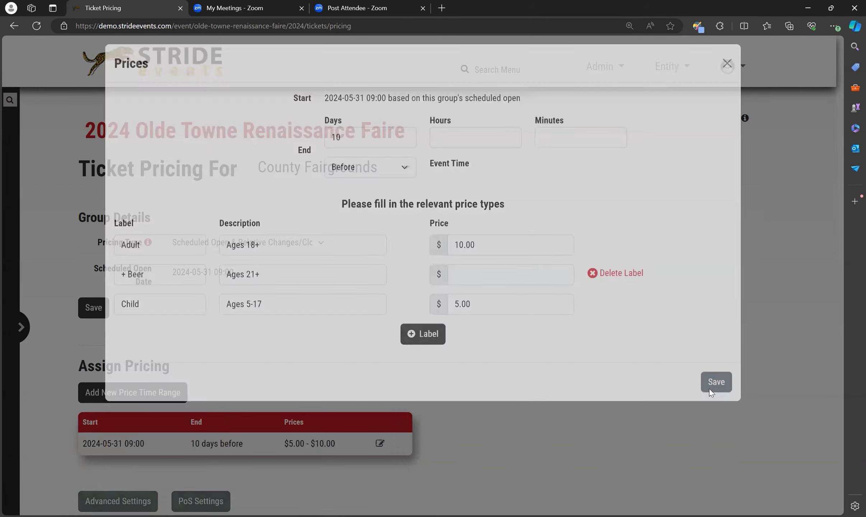
- Start a second price range running from 10 days to 1 day before the event
scroll(464, 350, down, 3)
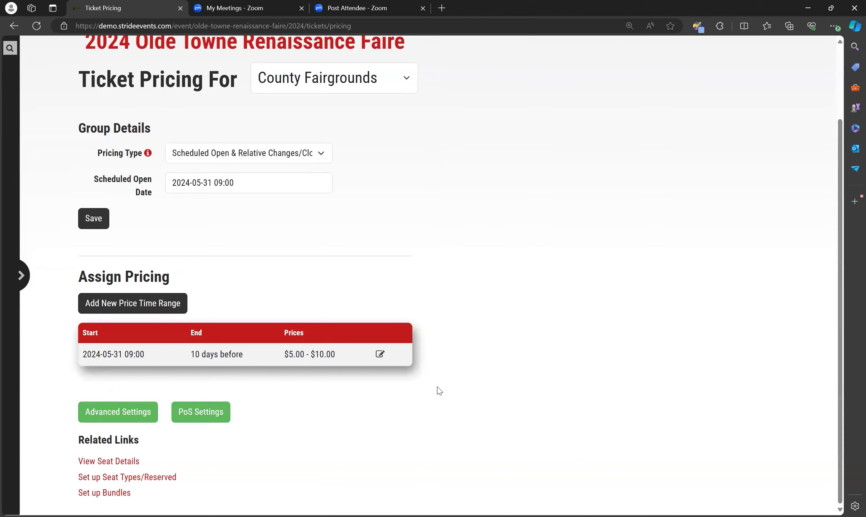
click(165, 312)
click(343, 120)
text(10)
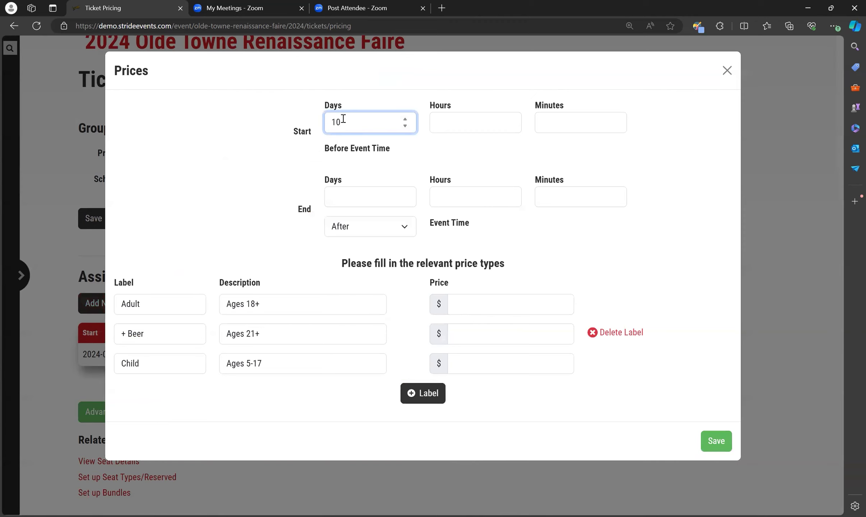
click(374, 198)
text(1)
click(375, 236)
click(377, 245)
- Price the second range at Adult $20.00 and Child $7.00, and save it
click(484, 307)
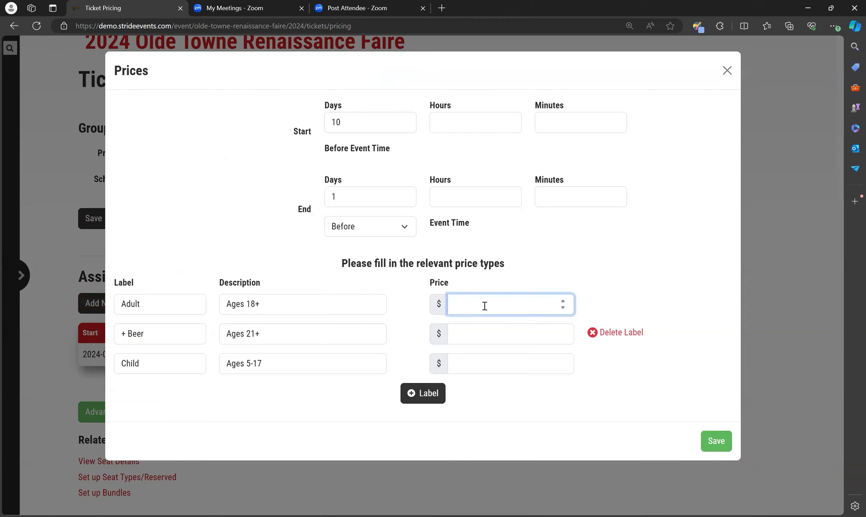
text(20.00)
click(476, 362)
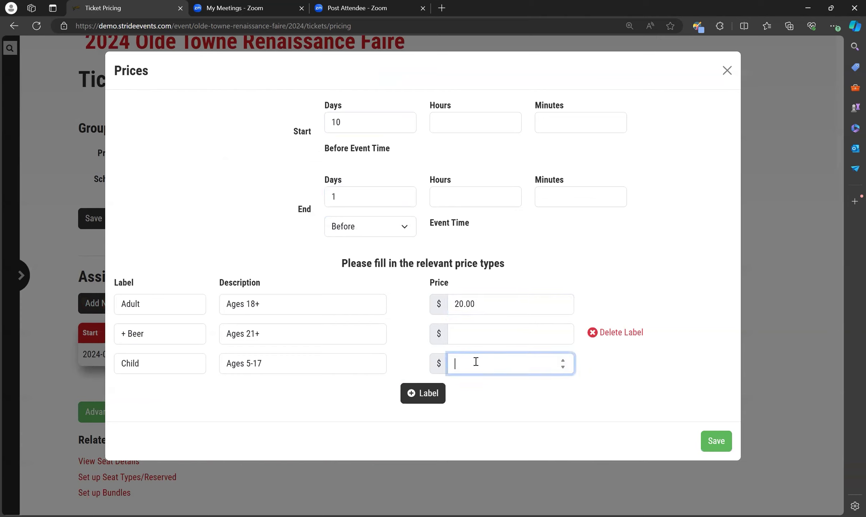
text(7.00)
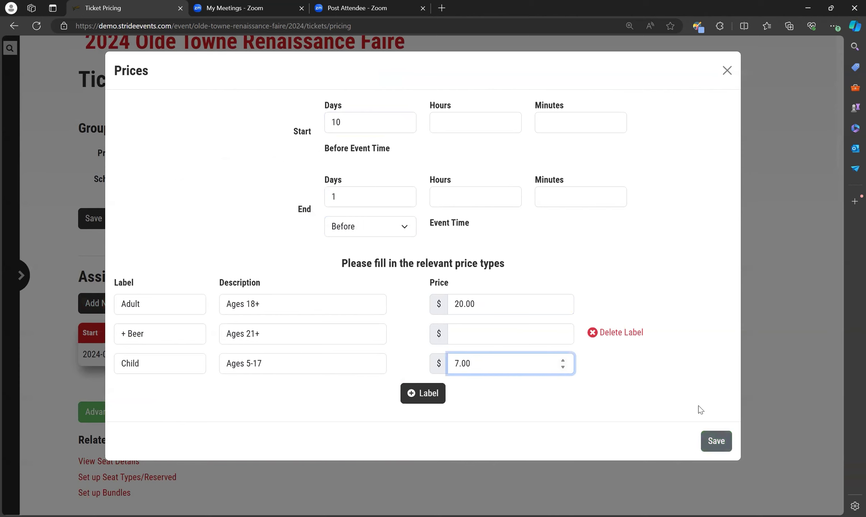
key(Return)
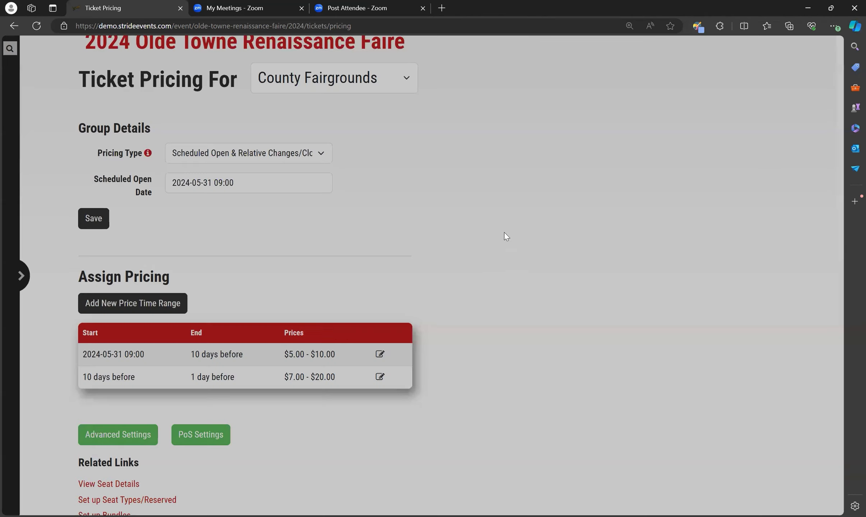
- Start a third price range from 1 day before to 1 hour after the event
scroll(501, 235, down, 1)
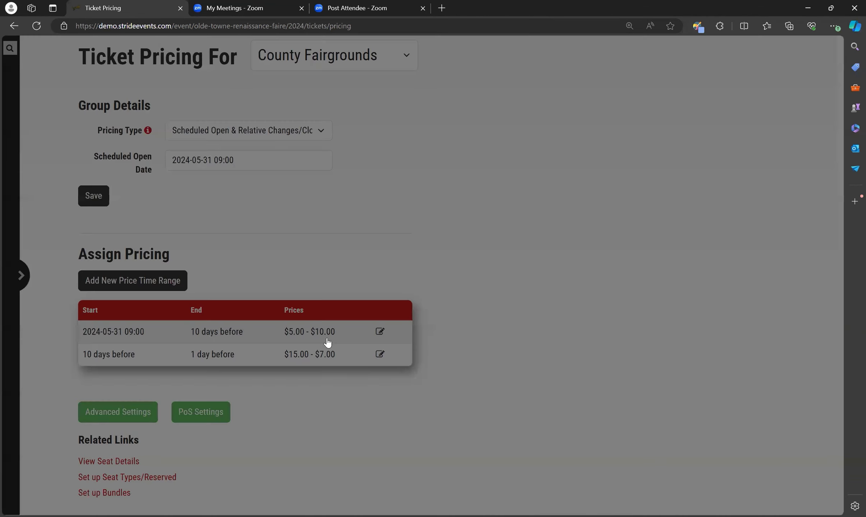
click(381, 355)
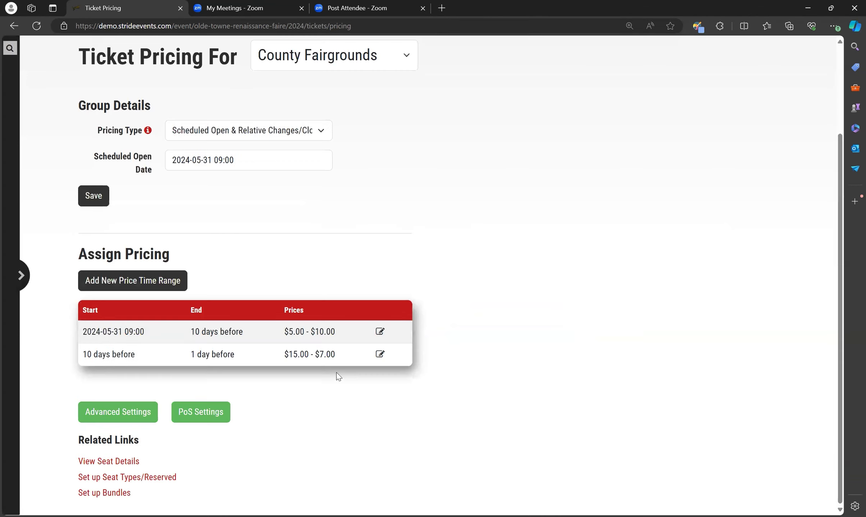
click(136, 282)
click(368, 122)
text(1)
click(375, 195)
click(476, 202)
text(1)
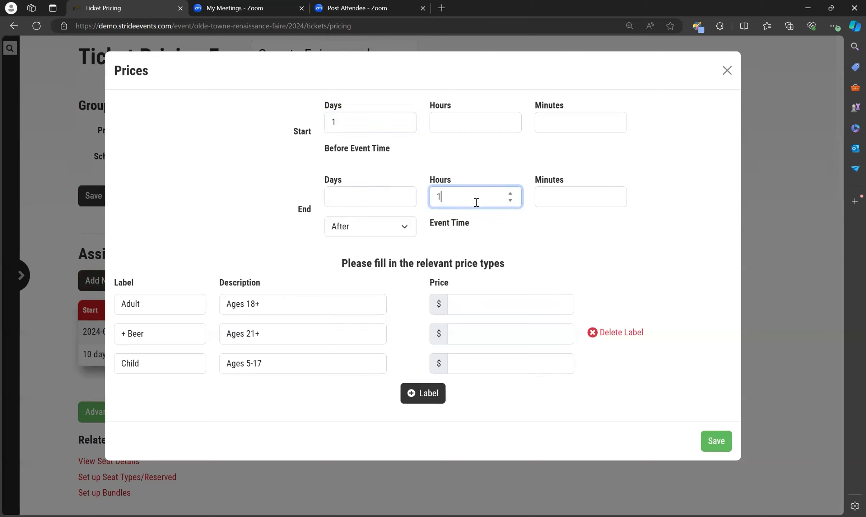
- Price the third range at Adult $20.00 and Child $10.00, and save it
click(457, 304)
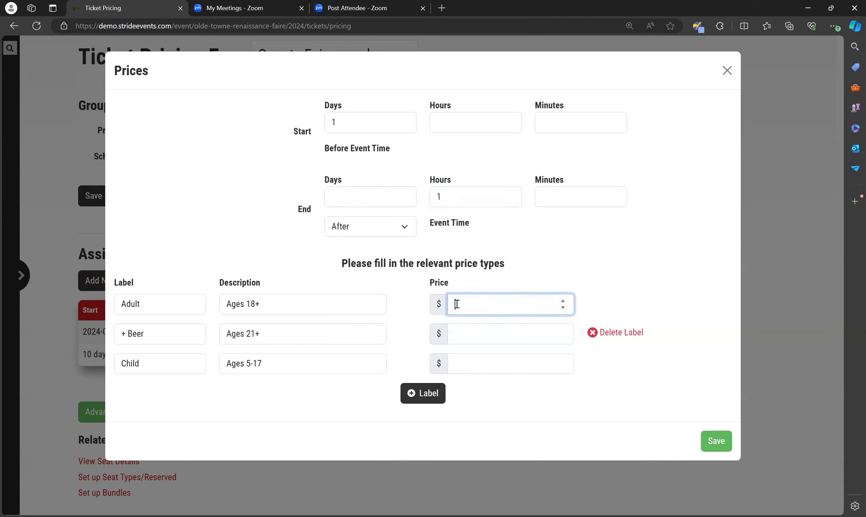
text(20.00)
click(467, 362)
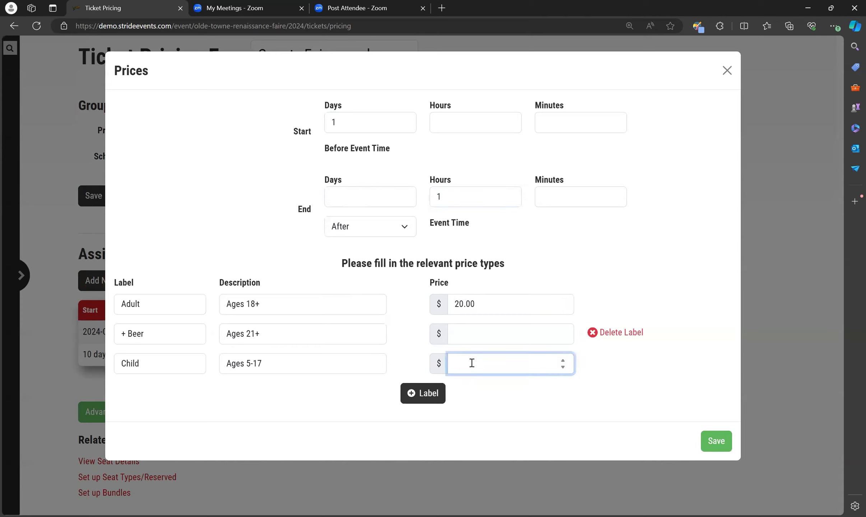
text(10.00)
key(Return)
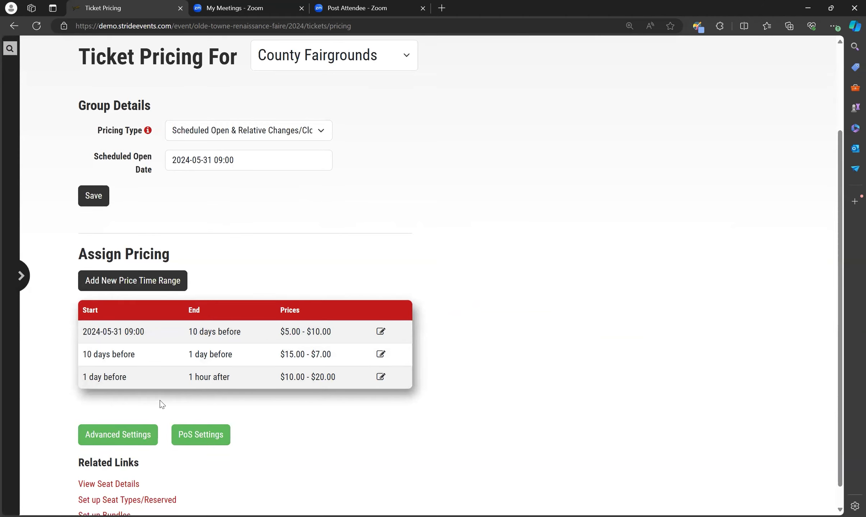
- In Advanced Settings, keep the cardholder paying the fee, show the countdown, and enable early access with an access code
click(104, 441)
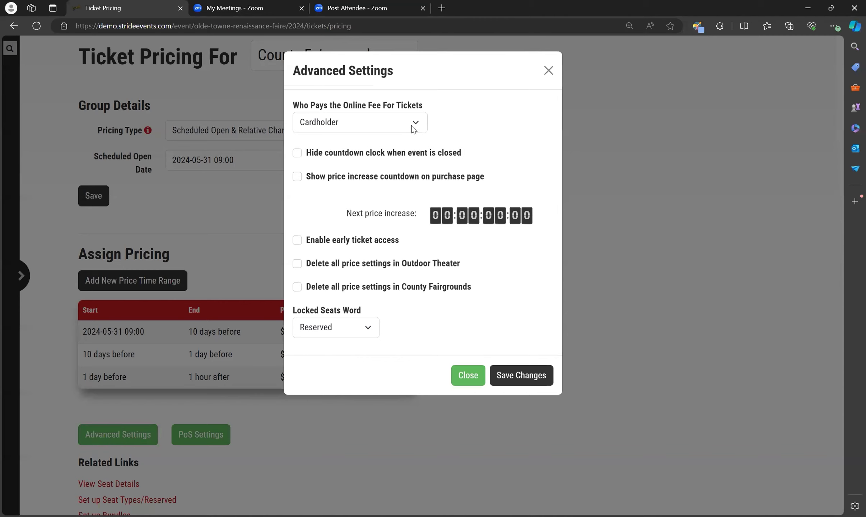
click(415, 128)
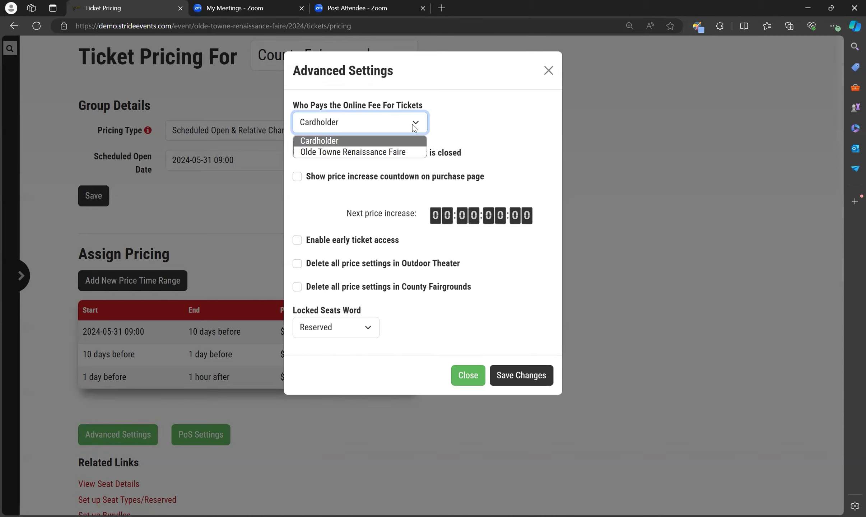
click(390, 141)
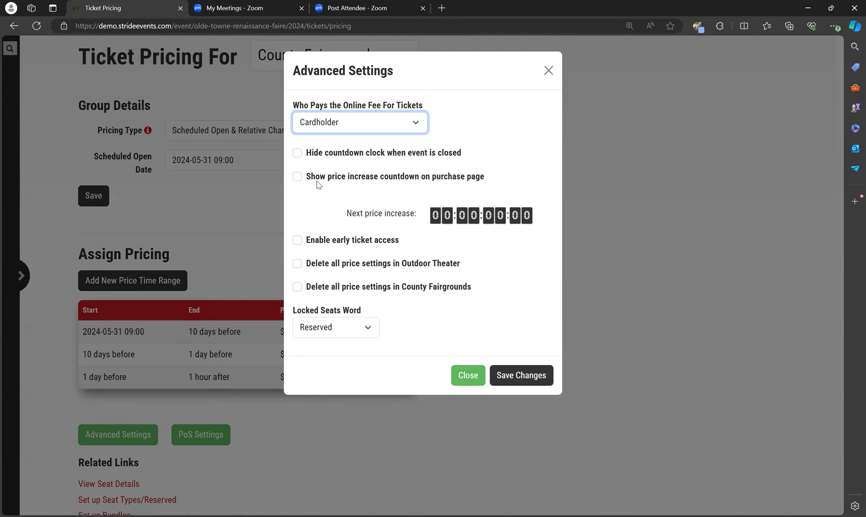
click(297, 176)
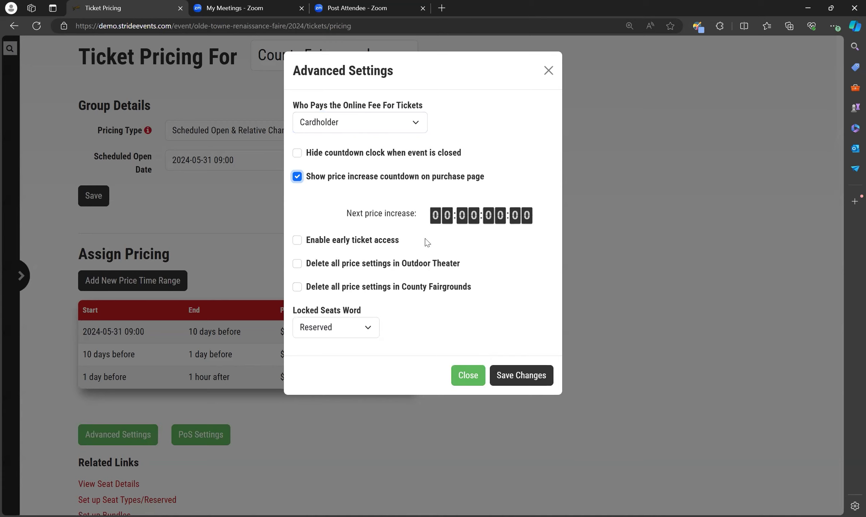
click(297, 240)
click(316, 287)
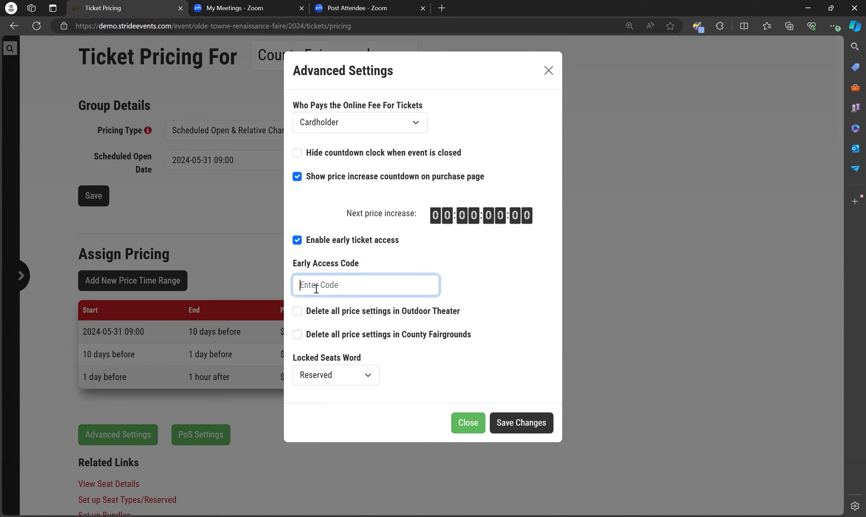
text(earlybirde)
- Save the advanced settings, close the dialog and review the price ranges
click(369, 380)
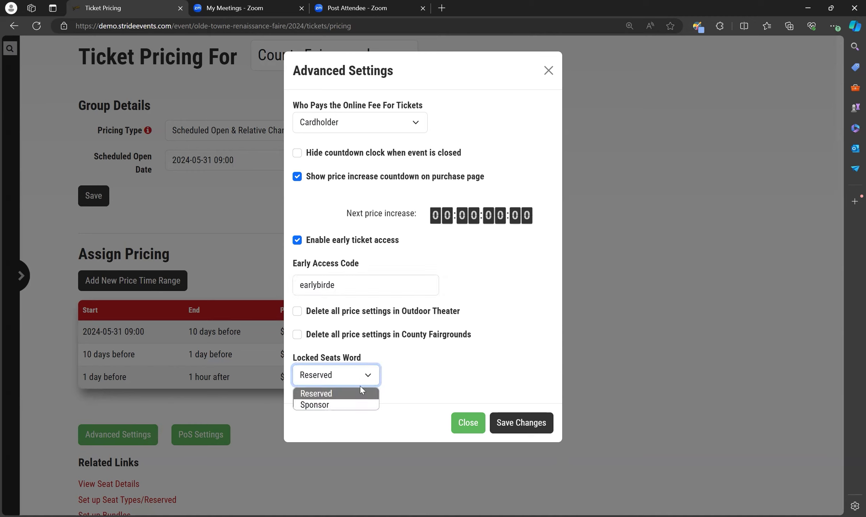
click(444, 382)
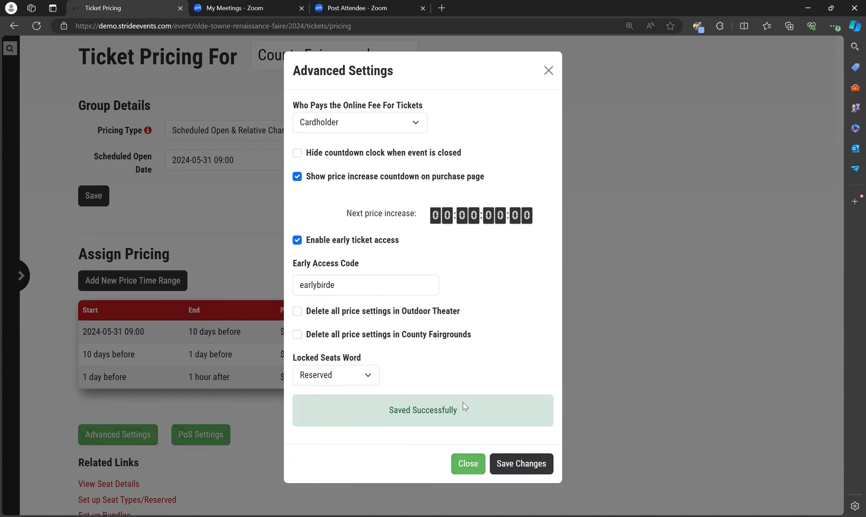
click(549, 71)
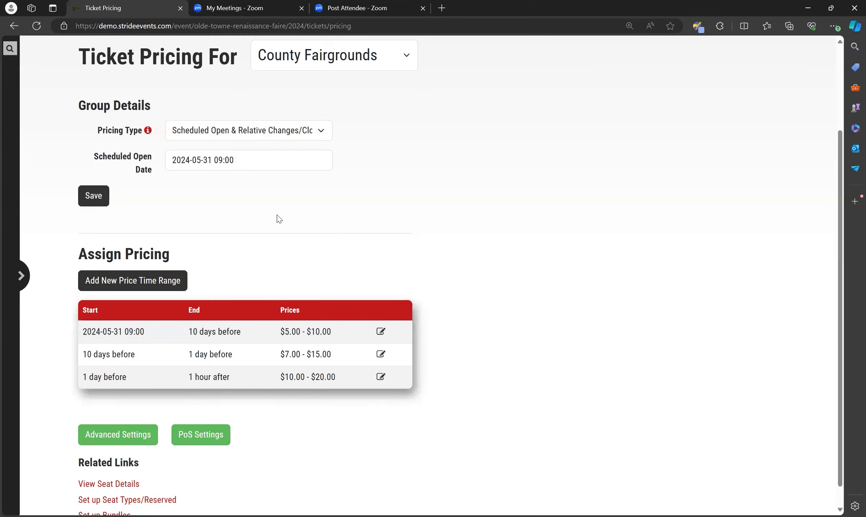
scroll(395, 234, up, 3)
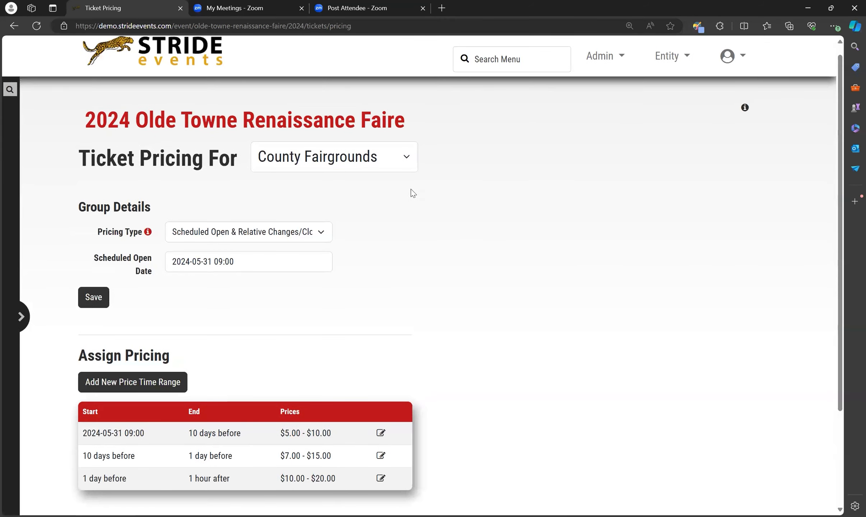
scroll(409, 190, down, 1)
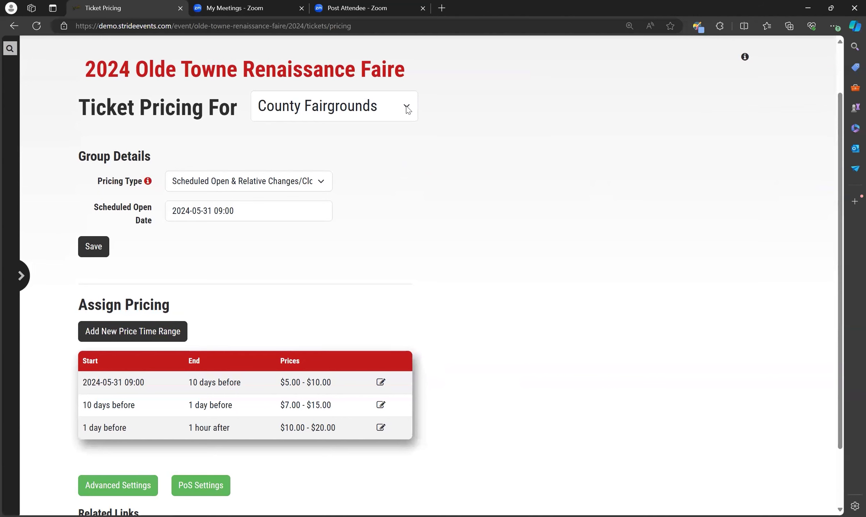
scroll(444, 210, down, 1)
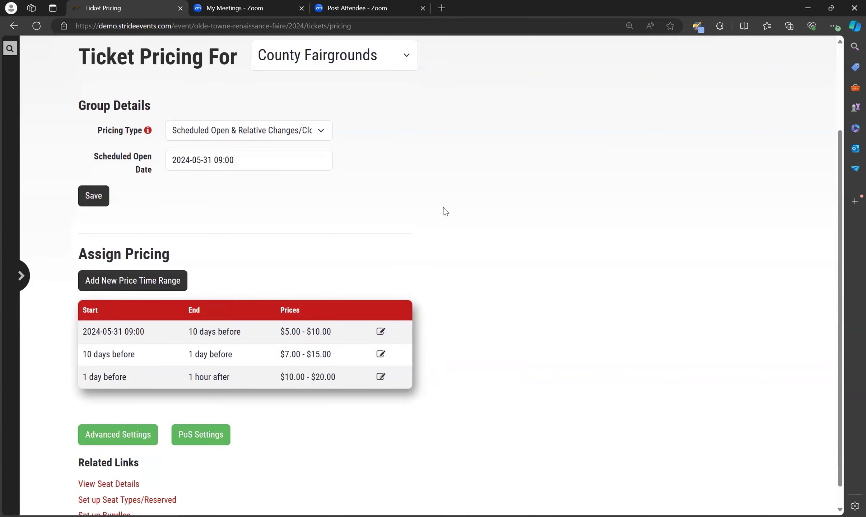
scroll(331, 334, down, 1)
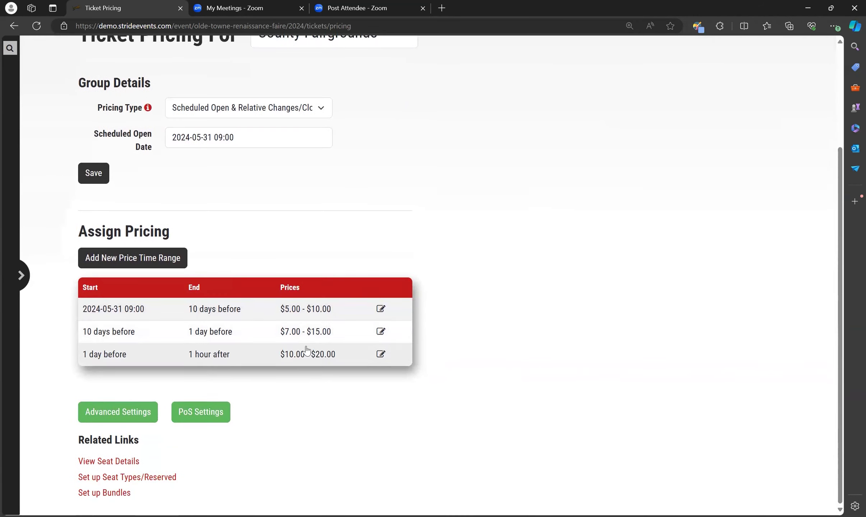
- Enable custom PoS pricing at Adult $22.00 and Child $12.00, then save and close
click(216, 416)
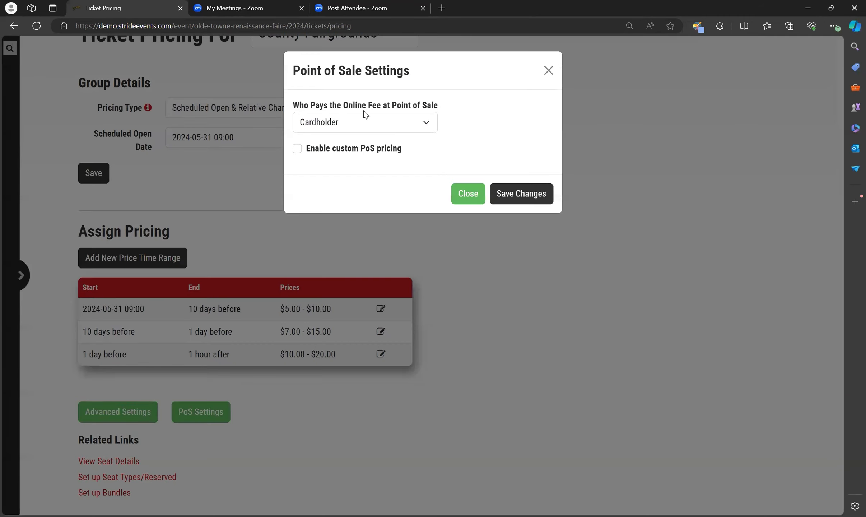
click(298, 150)
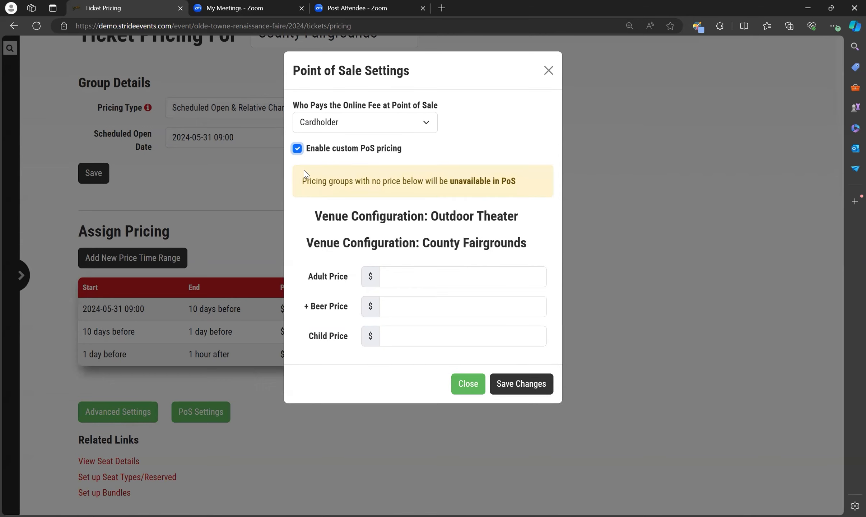
click(396, 279)
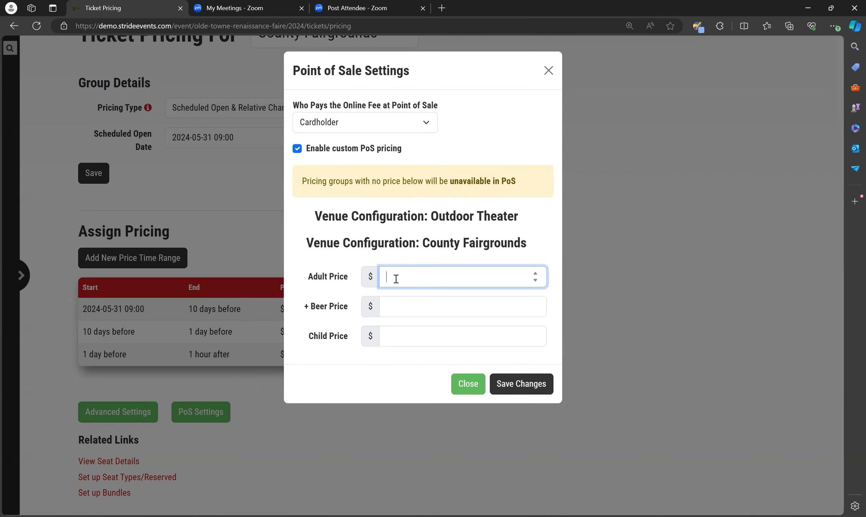
text(22.00)
click(395, 337)
text(12.00)
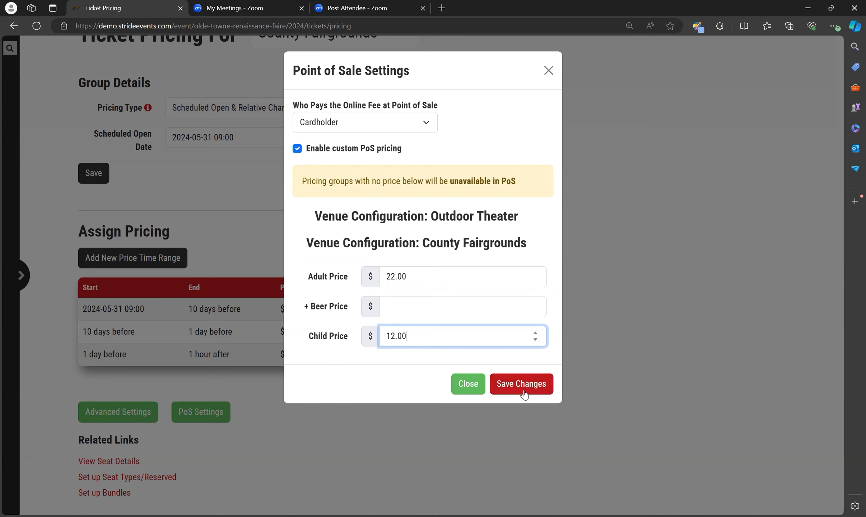
click(524, 394)
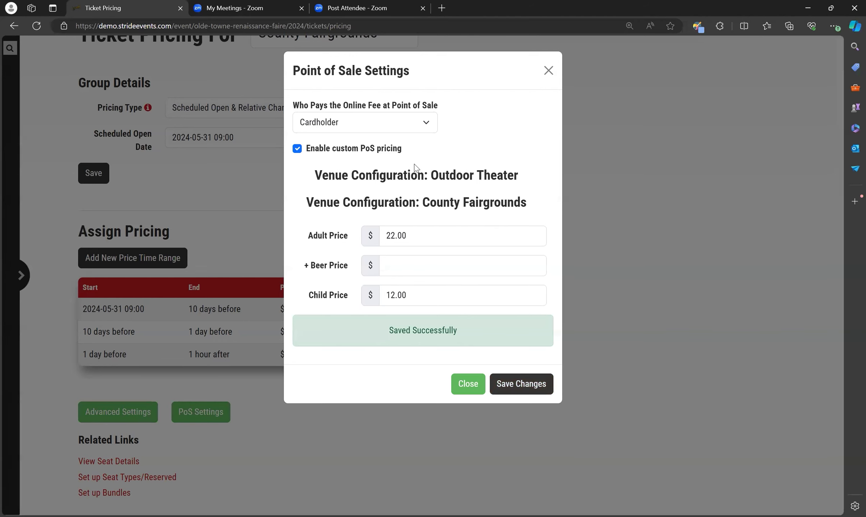
click(549, 71)
- Switch ticket pricing to the Outdoor Theater and answer Yes to prices varying by seat or time
scroll(495, 409, up, 3)
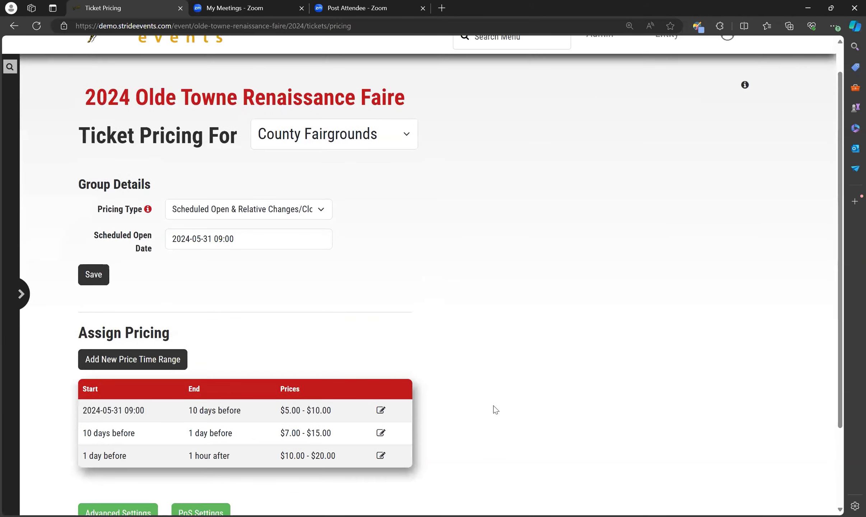
scroll(496, 409, down, 2)
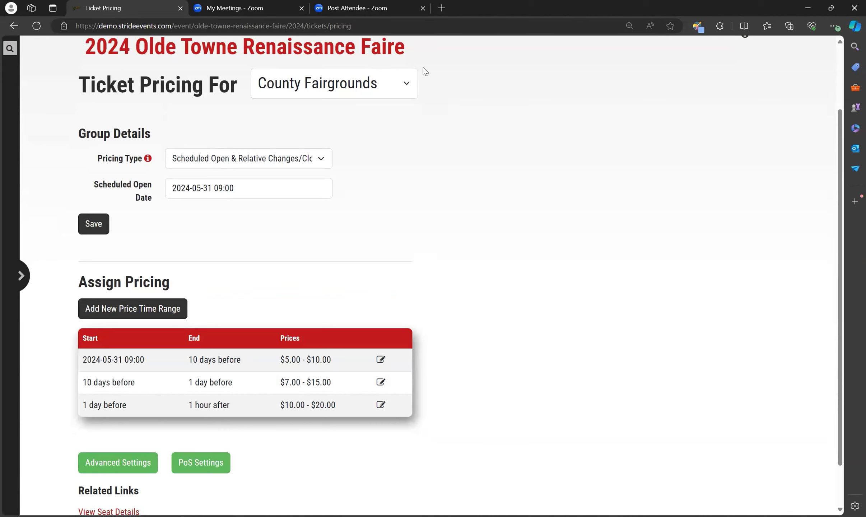
click(407, 86)
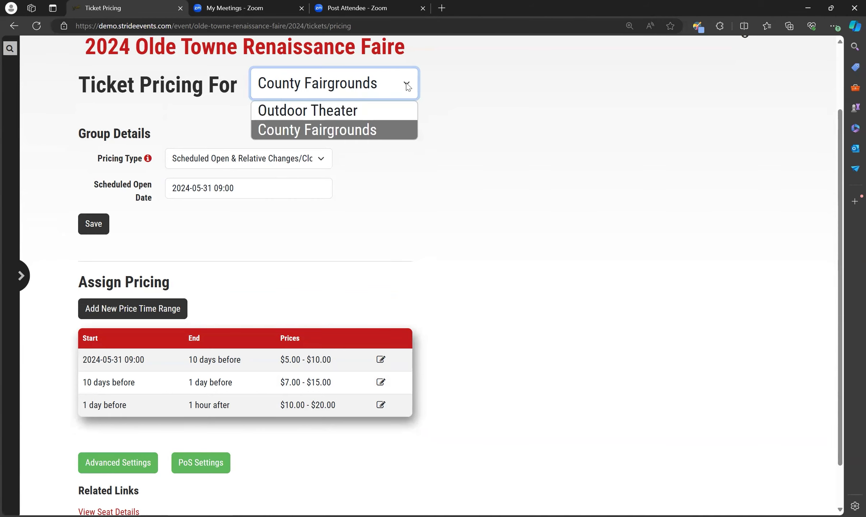
click(384, 112)
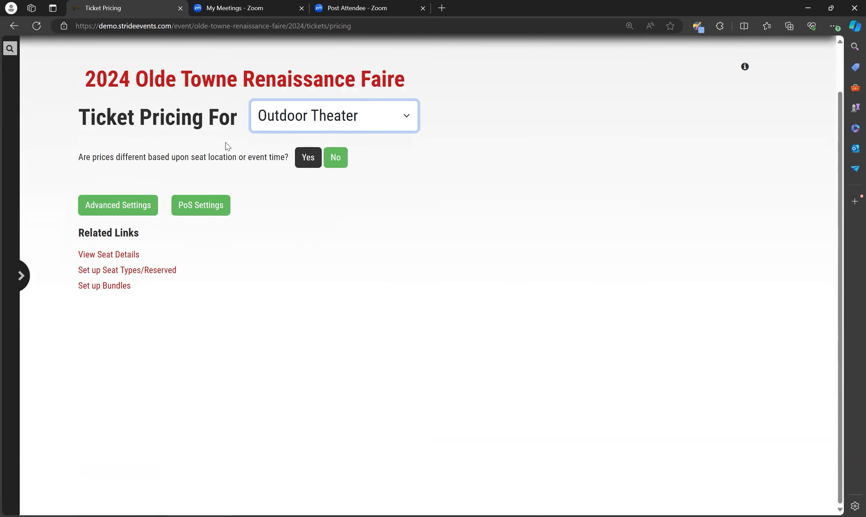
click(308, 158)
click(309, 158)
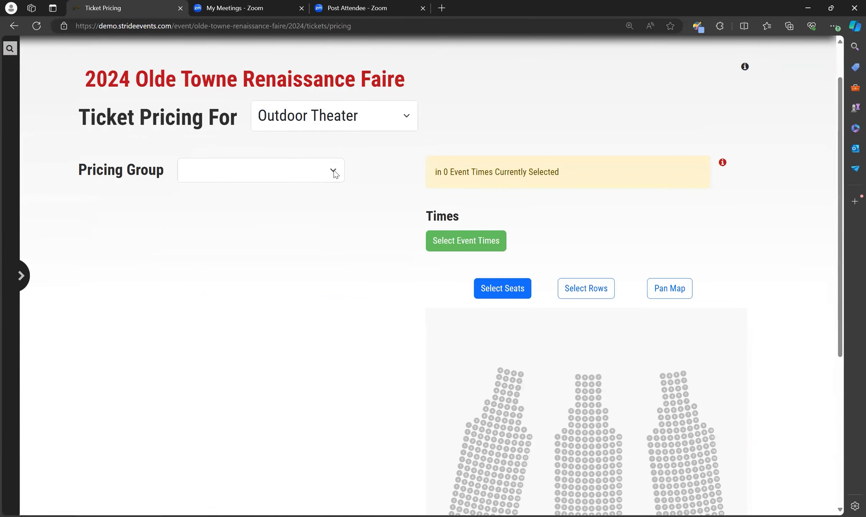
scroll(365, 387, down, 5)
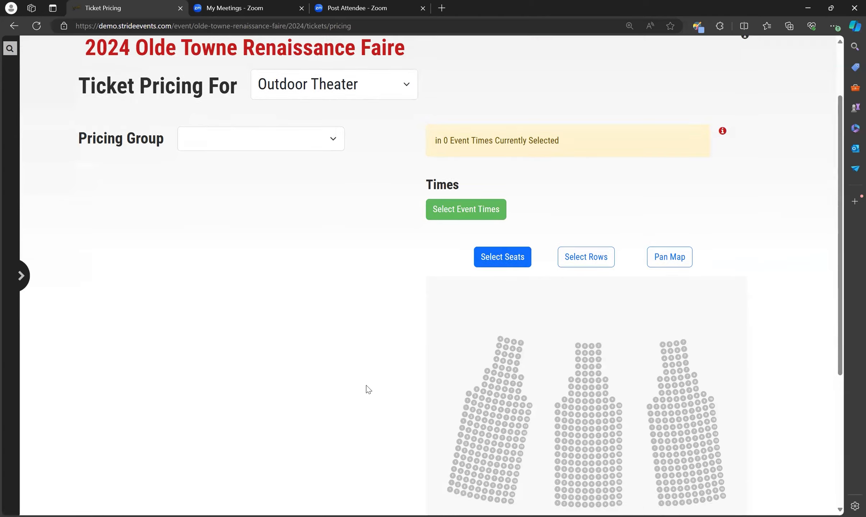
scroll(366, 387, up, 5)
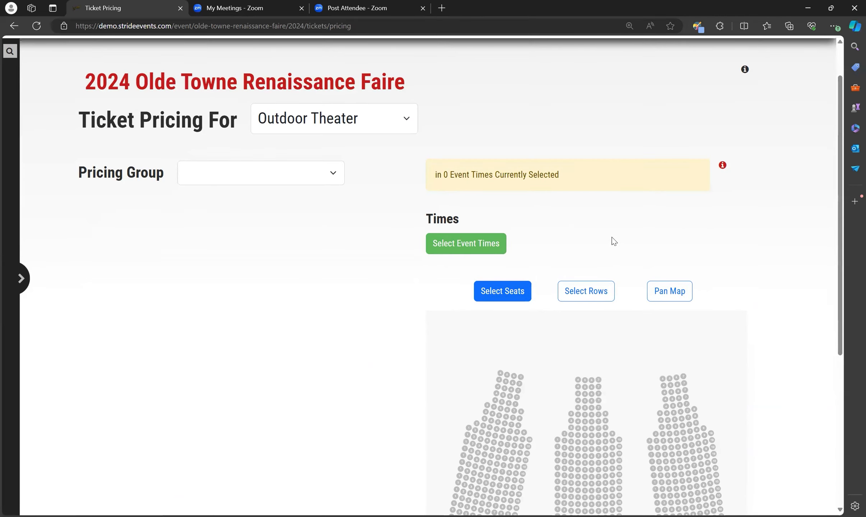
- Choose Create Pricing Group and read the Pricing Type explanation before dismissing it
click(334, 175)
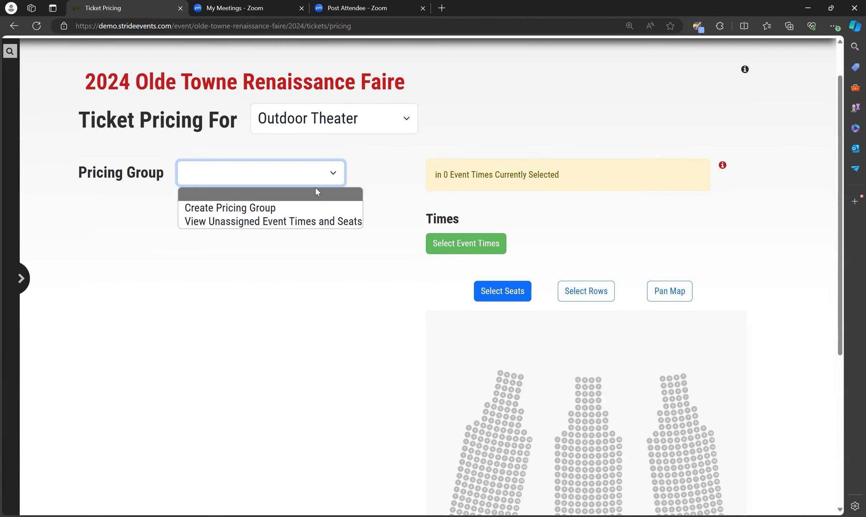
click(303, 209)
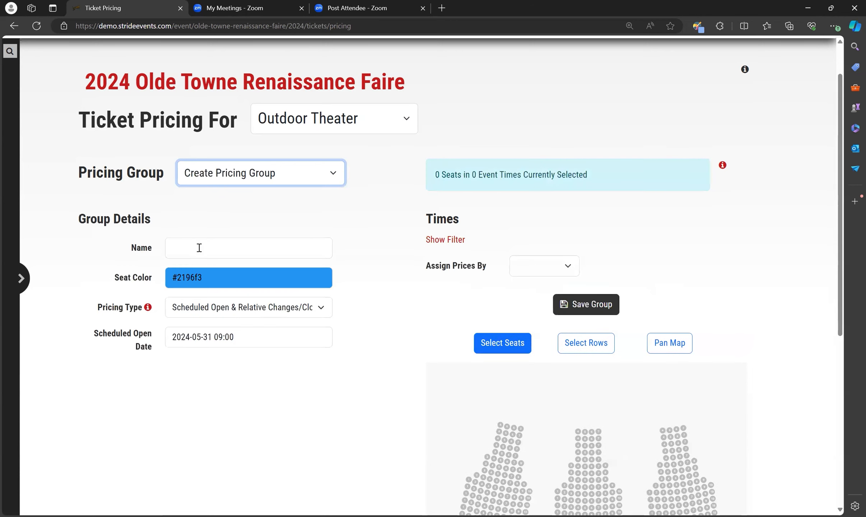
scroll(329, 246, down, 1)
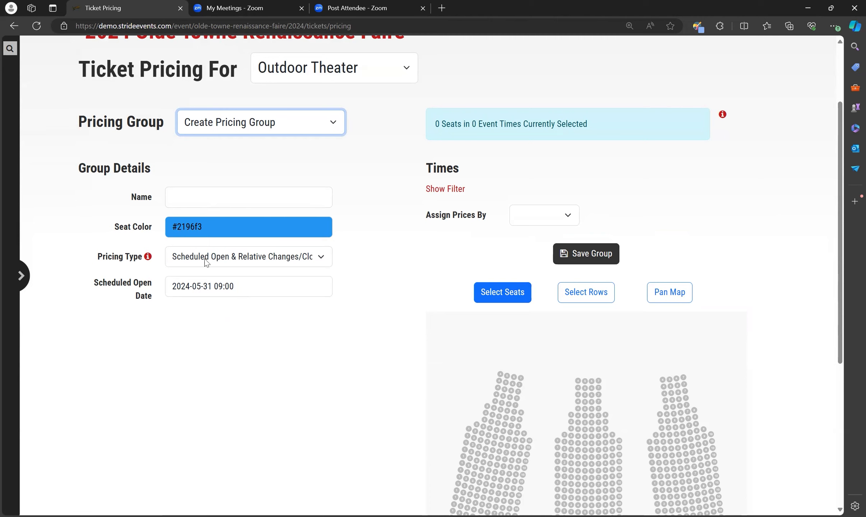
click(148, 257)
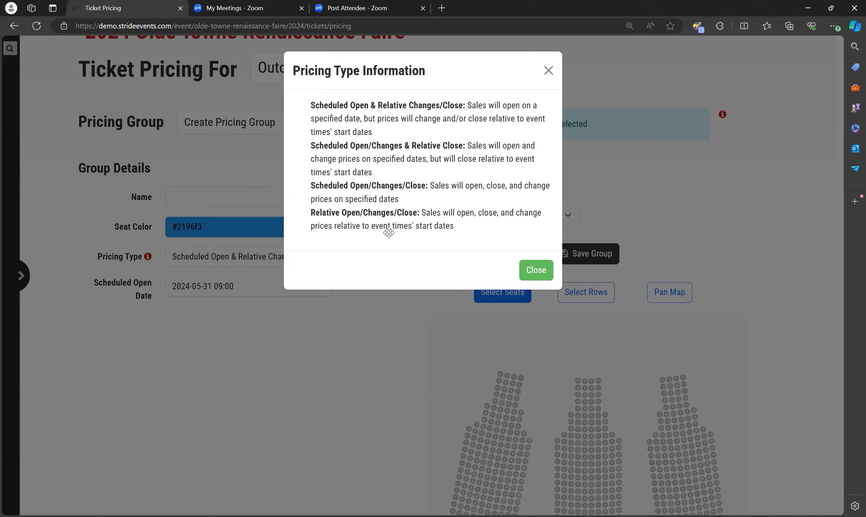
click(549, 71)
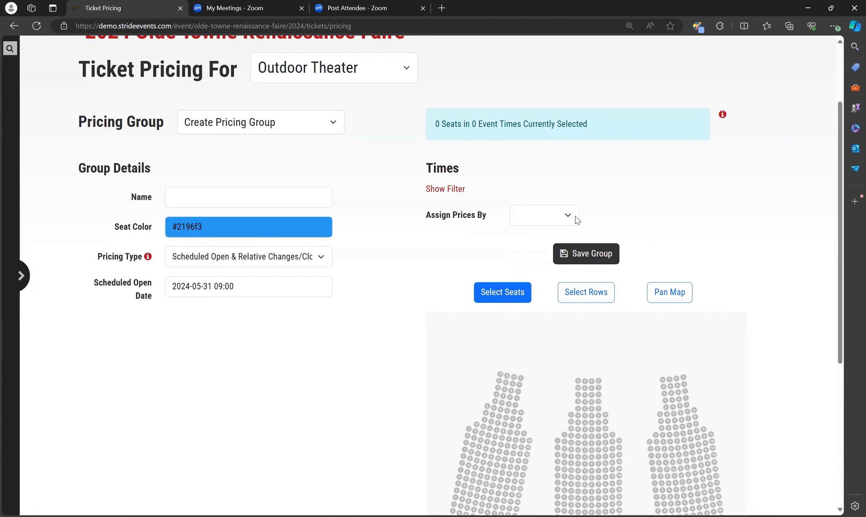
- Try each Assign Prices By option, then settle on Day of Week & Time
click(571, 217)
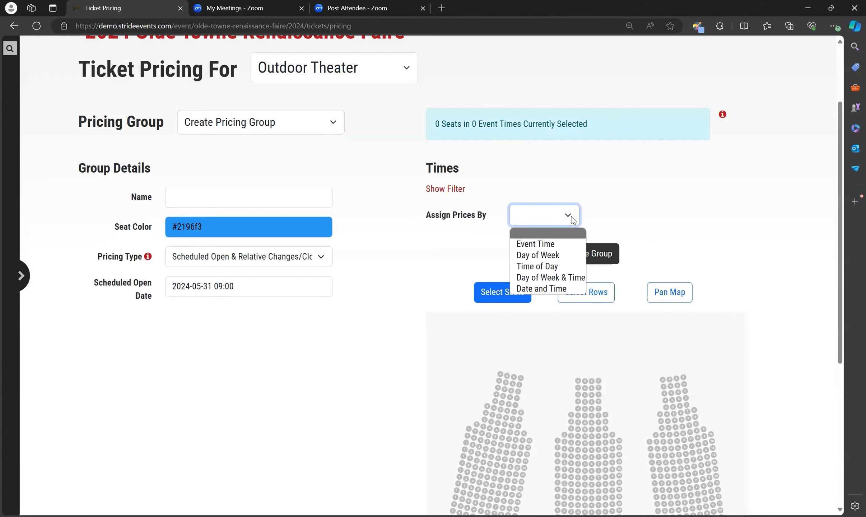
click(566, 244)
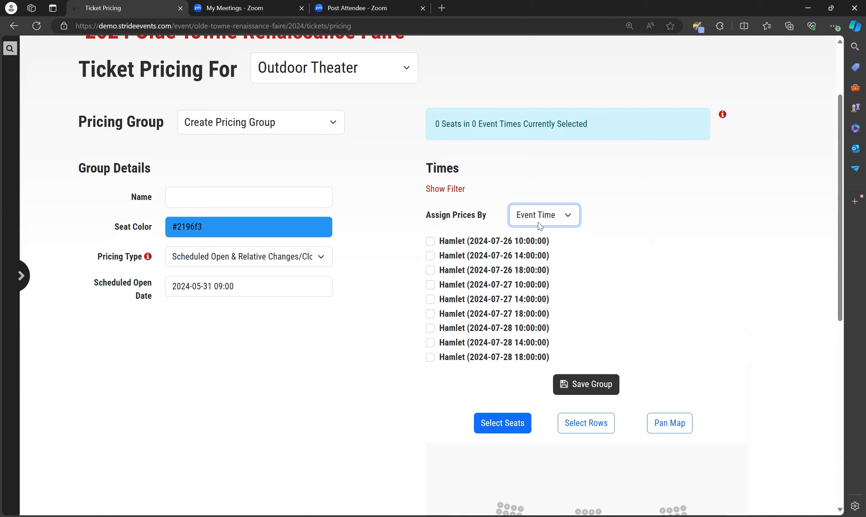
click(571, 222)
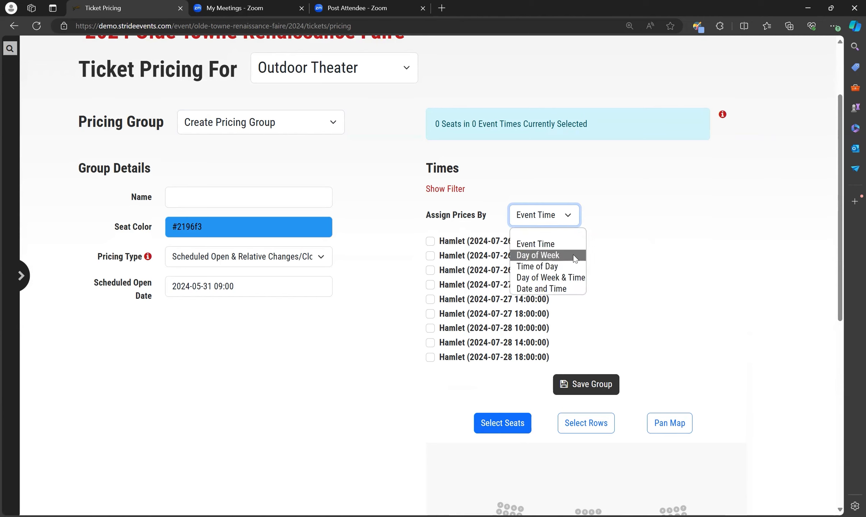
click(573, 256)
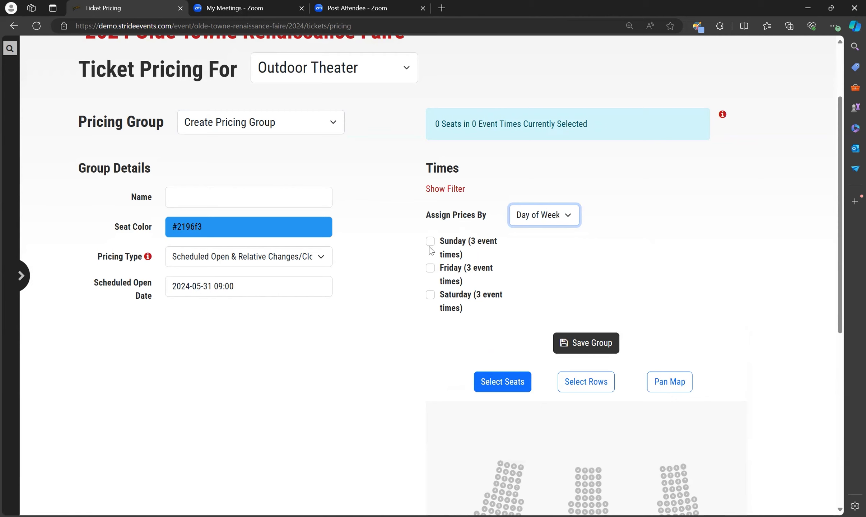
click(561, 217)
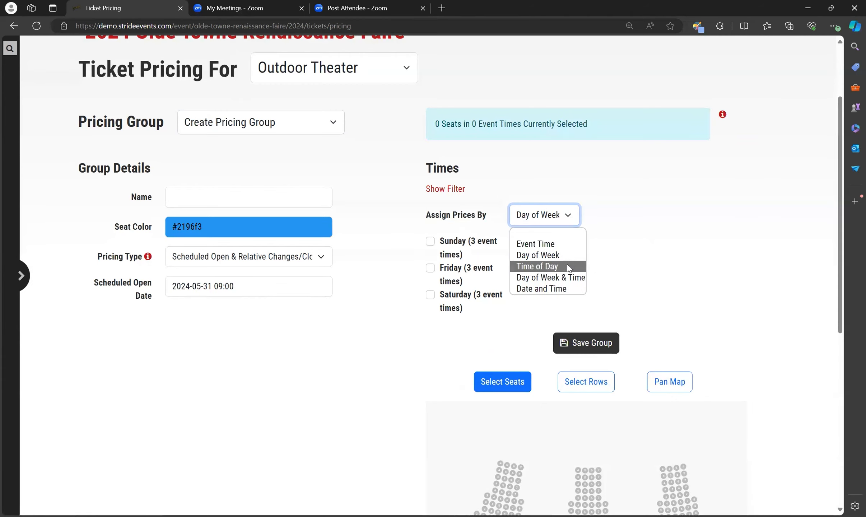
click(567, 267)
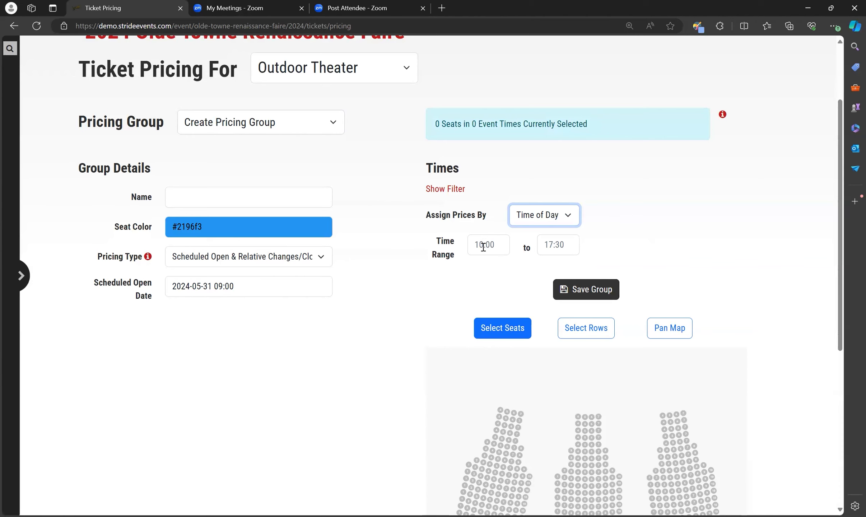
click(569, 216)
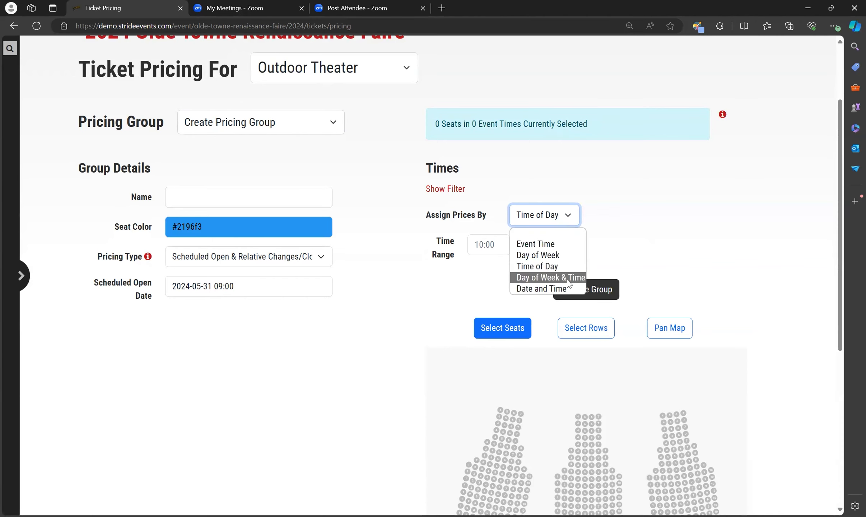
click(568, 279)
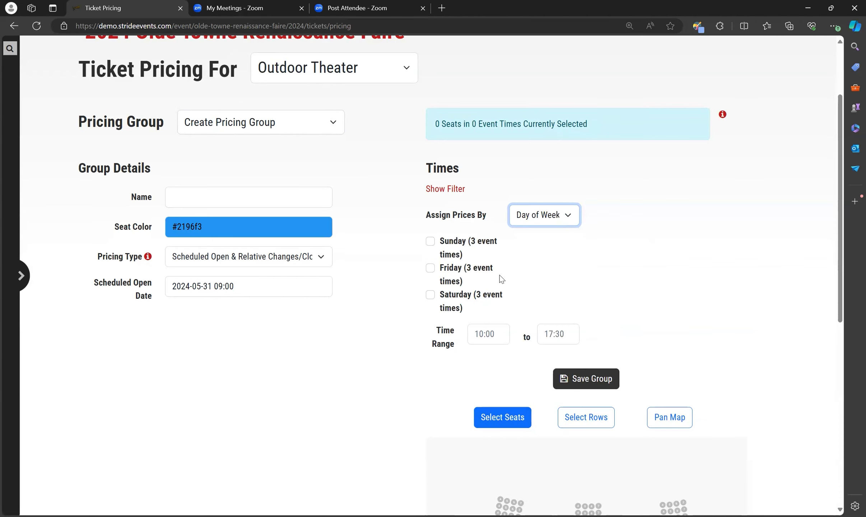
- Include Friday and set the time range from 09:00 to 13:00
click(431, 269)
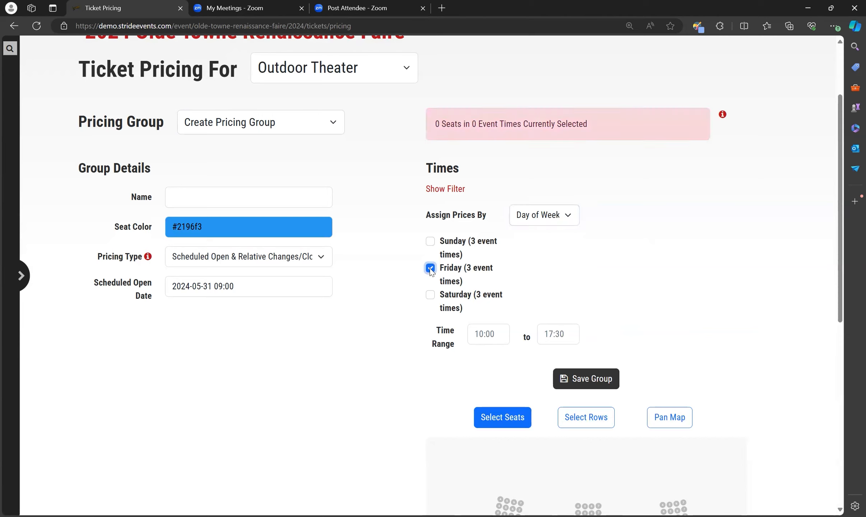
click(483, 334)
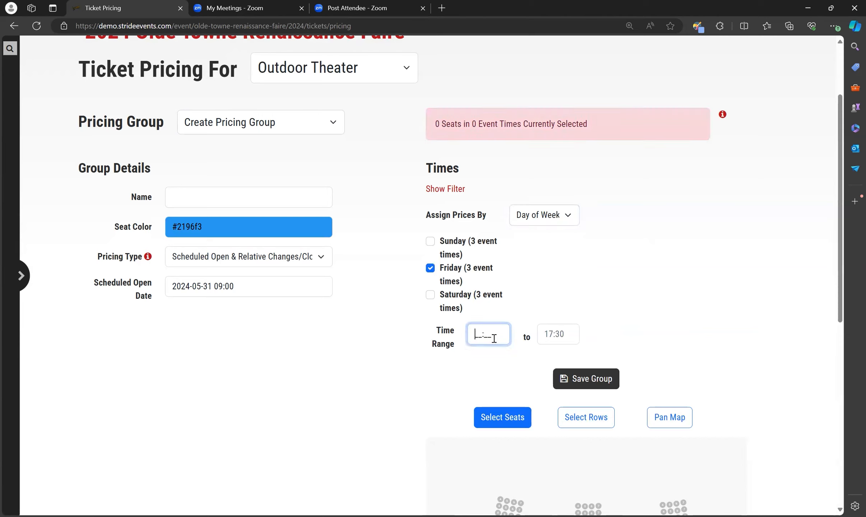
text(09:00)
click(552, 336)
text(1300)
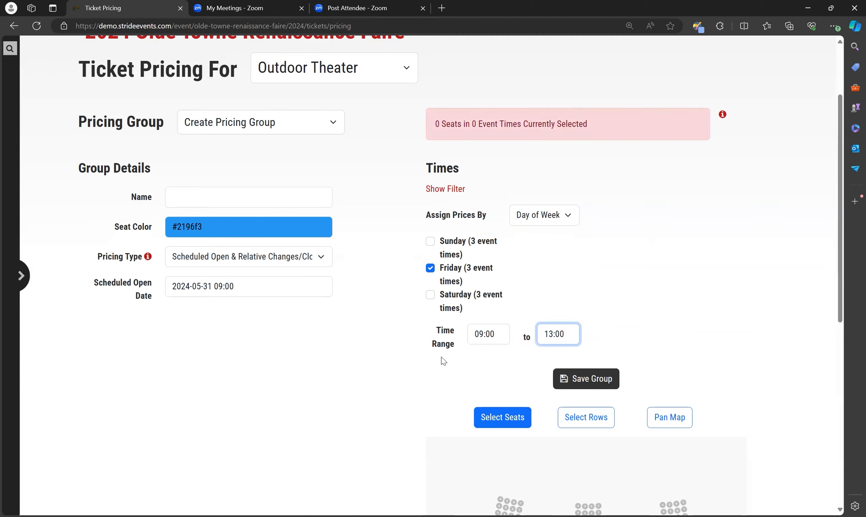
- Name the pricing group 'Friday Matinee - Front Rows'
click(200, 197)
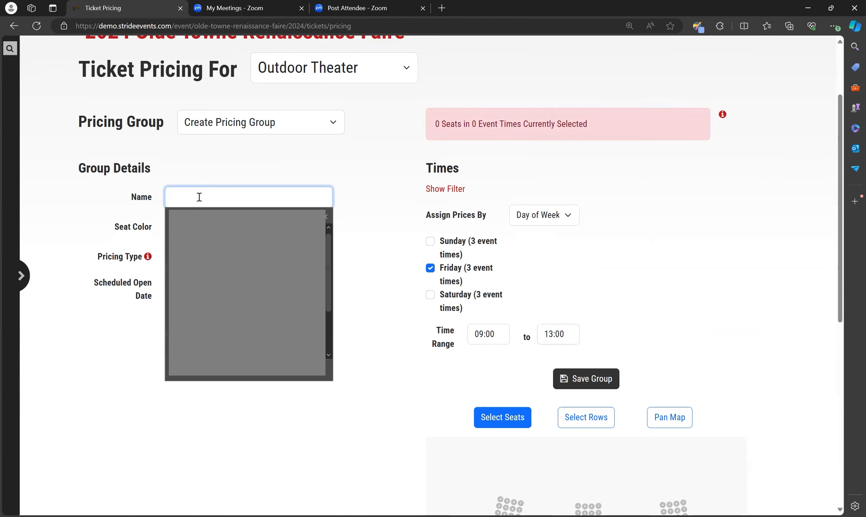
text(Friday Matinee)
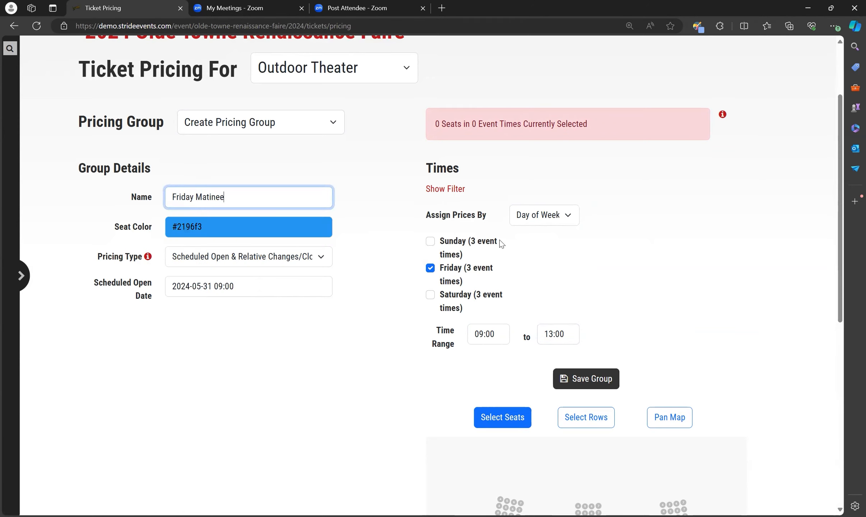
scroll(372, 366, down, 3)
scroll(373, 361, down, 1)
scroll(372, 361, up, 1)
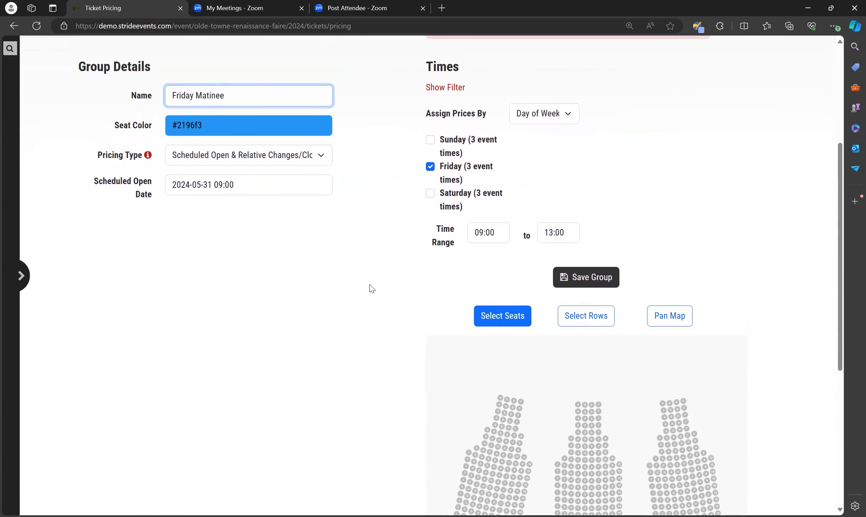
text(- Front Rows)
scroll(467, 366, down, 1)
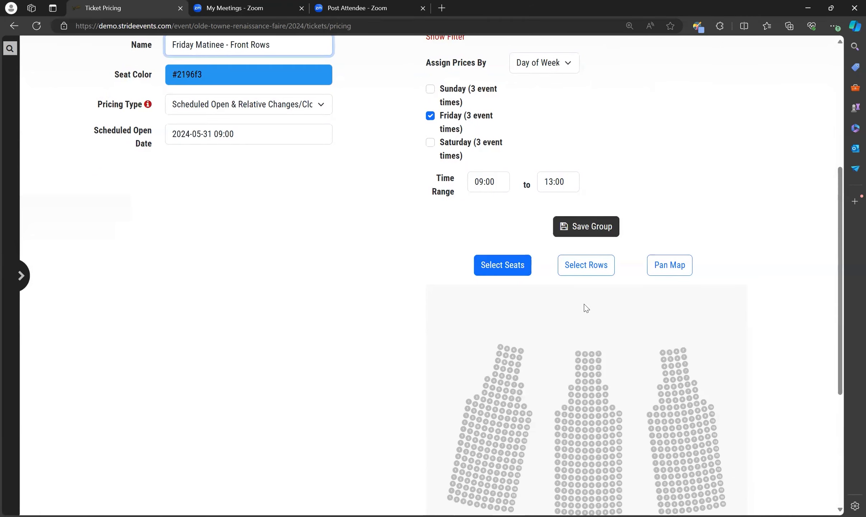
scroll(584, 305, down, 1)
- Switch to row selection and mark the first five rows of the left section
click(574, 221)
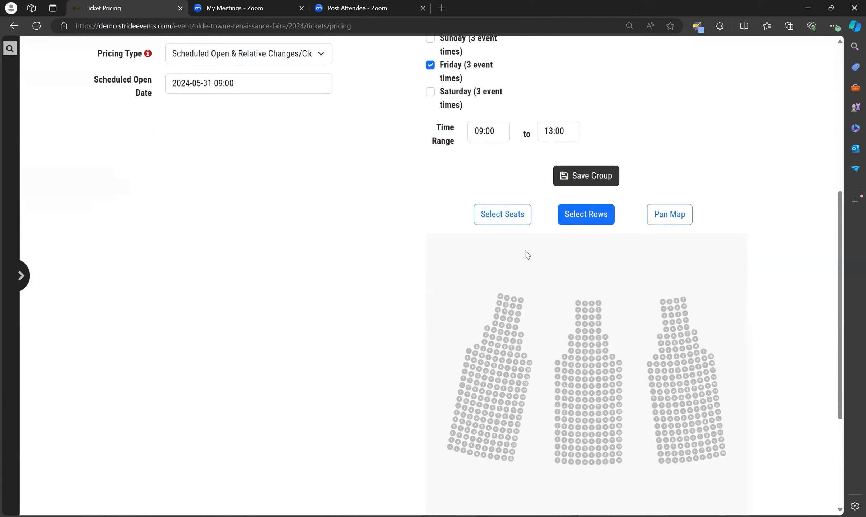
click(500, 297)
click(500, 305)
click(498, 312)
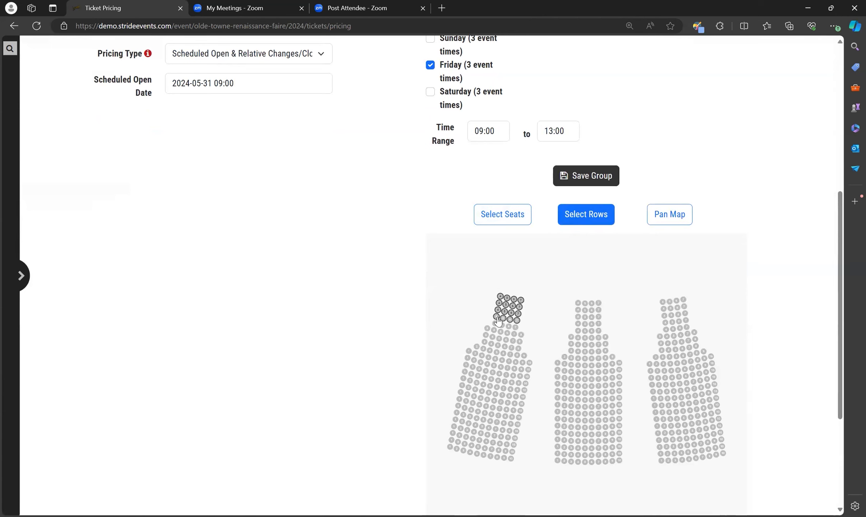
click(497, 321)
click(492, 327)
- Mark the first five rows of the middle and right sections
click(577, 304)
click(577, 310)
click(578, 317)
click(578, 324)
click(577, 331)
click(664, 302)
click(664, 308)
click(665, 315)
click(665, 322)
click(666, 329)
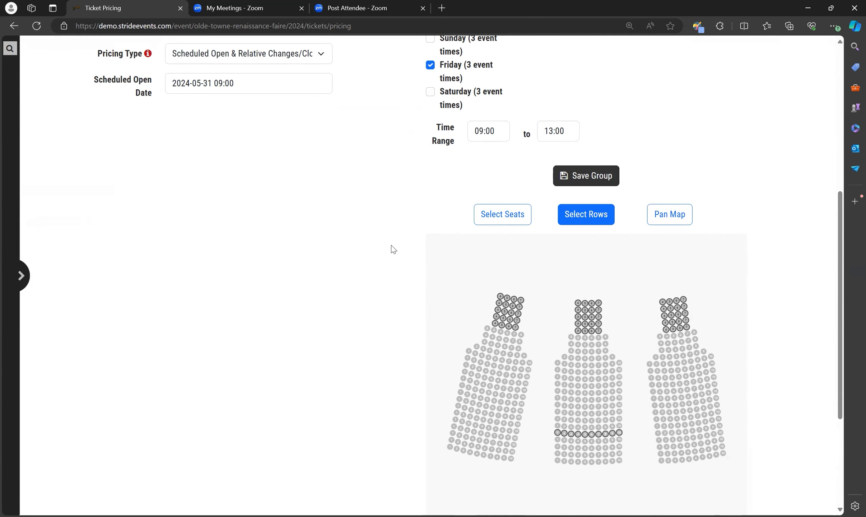
scroll(392, 251, up, 3)
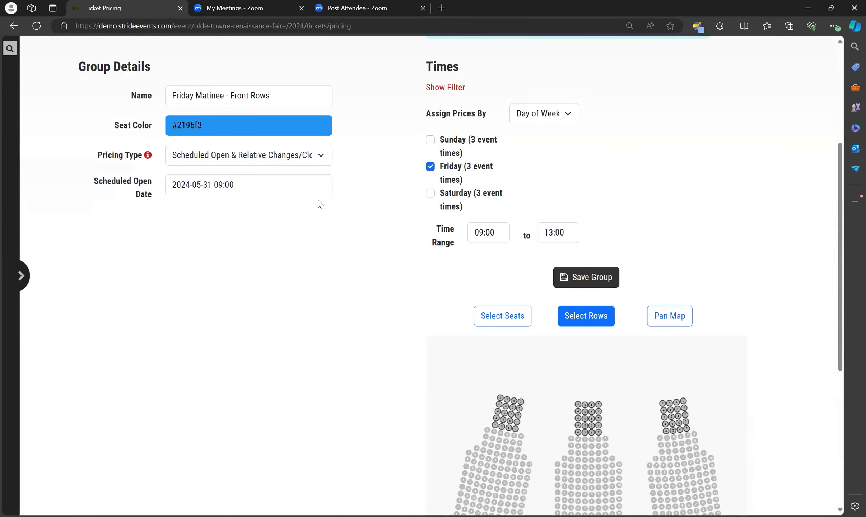
- Save the group and set the price range to end 10 days before the event
click(607, 287)
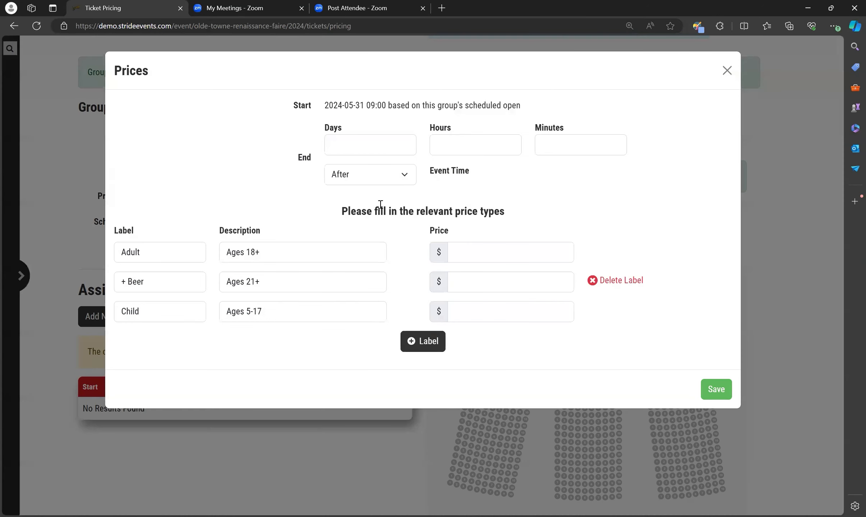
click(351, 146)
text(10)
click(397, 178)
click(392, 195)
- Add a 'Front Row' price label at 20.00 and save the range
click(424, 341)
click(185, 339)
text(Hon)
key(BackSpace)
key(BackSpace)
text(G)
key(BackSpace)
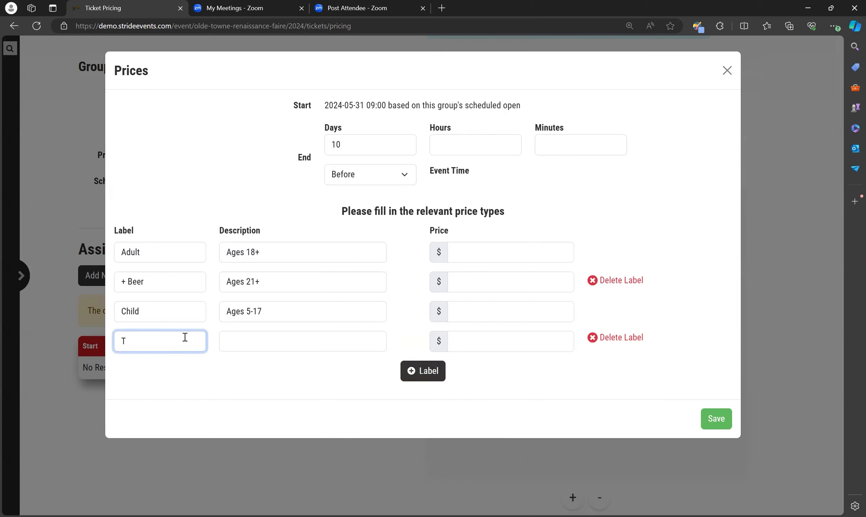
text(Front Row)
click(280, 342)
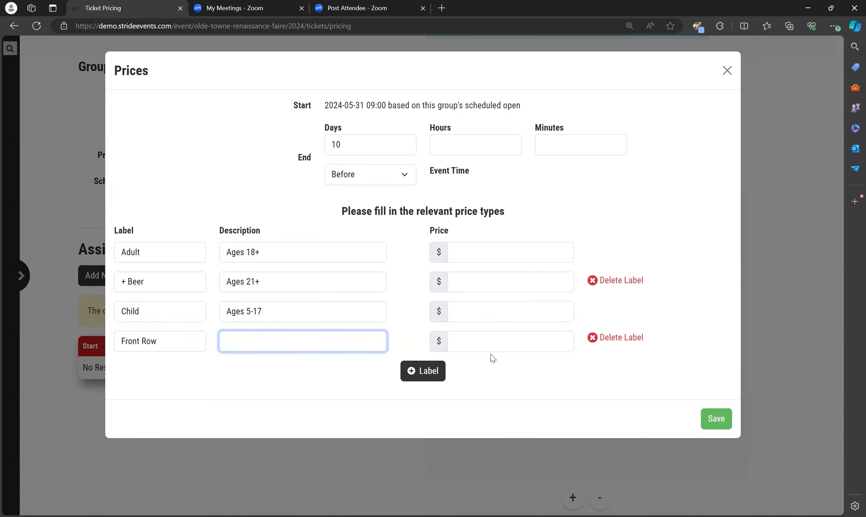
click(463, 341)
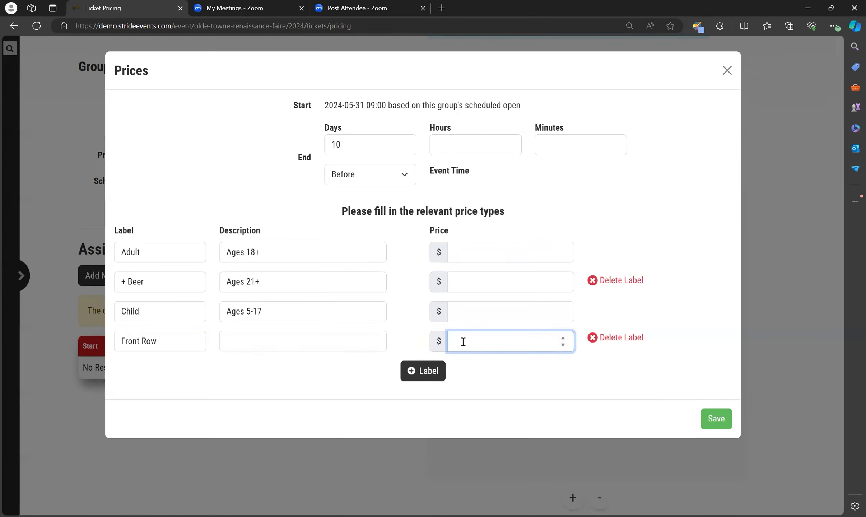
text(20.00)
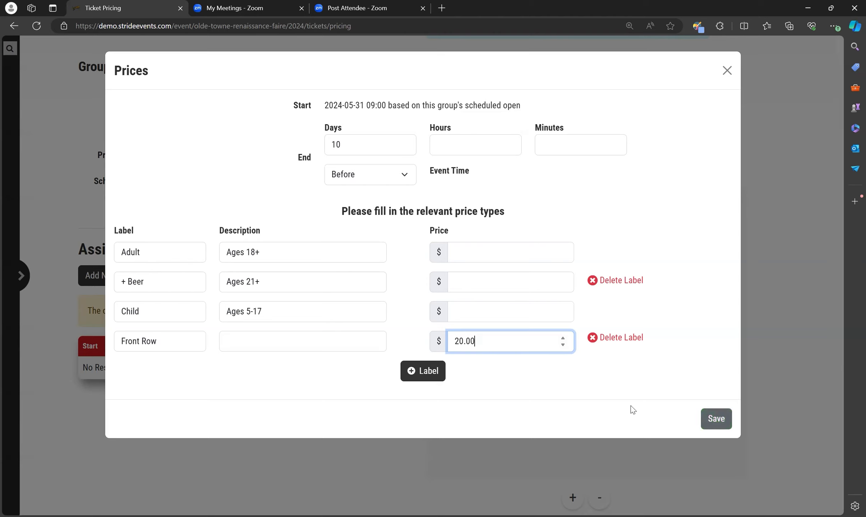
key(Return)
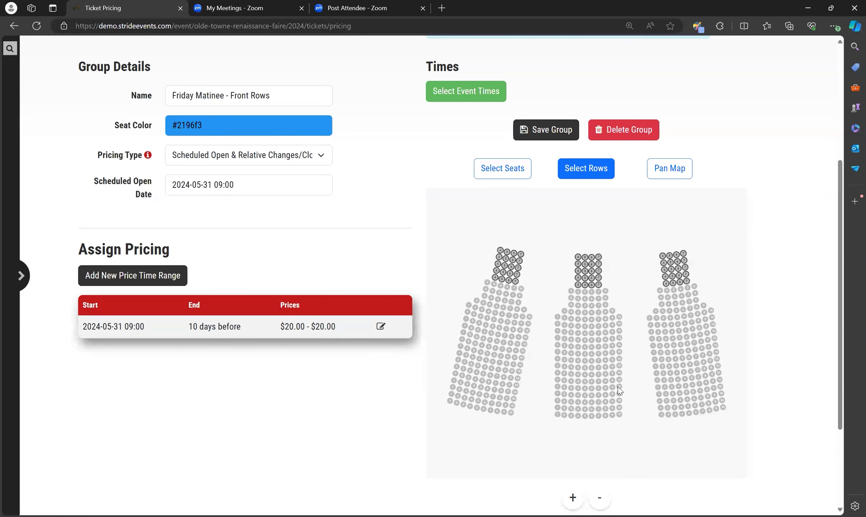
- Add a price range from 10 days before to 1 day before with Front Row at 25.00
click(165, 276)
click(364, 122)
text(10)
click(382, 196)
text(1)
click(241, 252)
click(382, 227)
click(385, 243)
click(494, 398)
text(25.00)
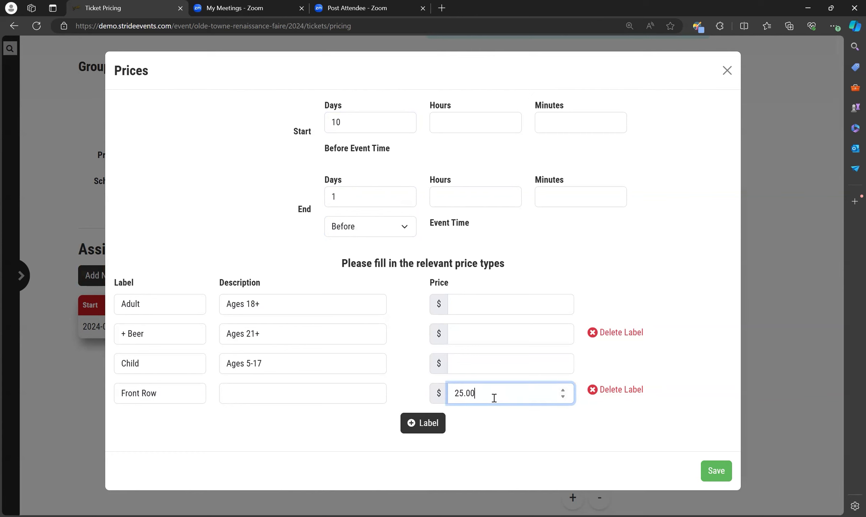
click(717, 471)
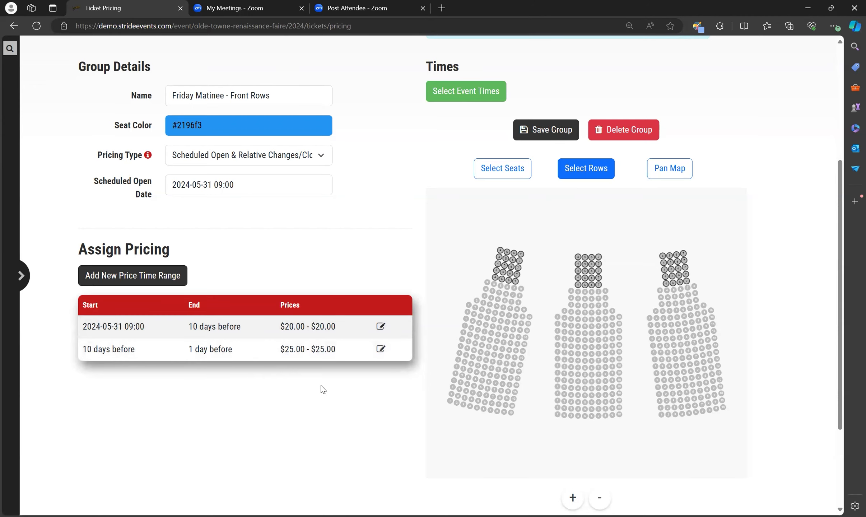
- Enter 27.00 as the Outdoor Theater Front Row PoS price, save and close
scroll(322, 389, down, 3)
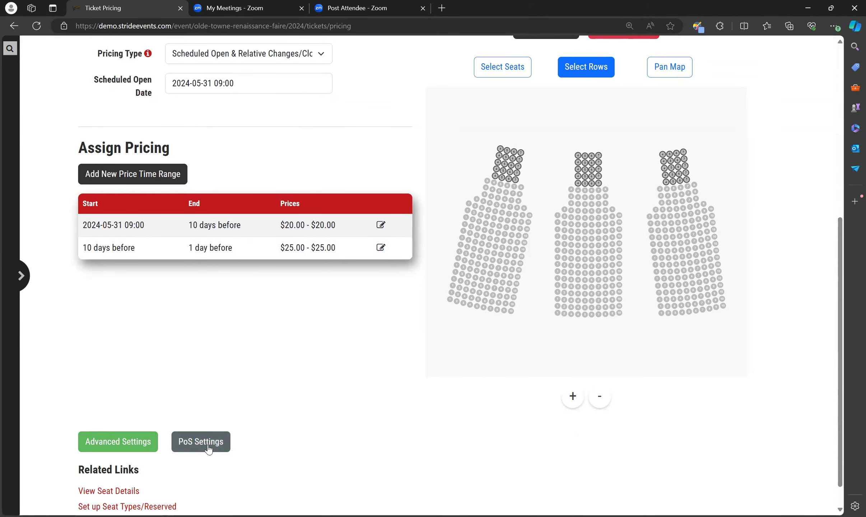
click(208, 449)
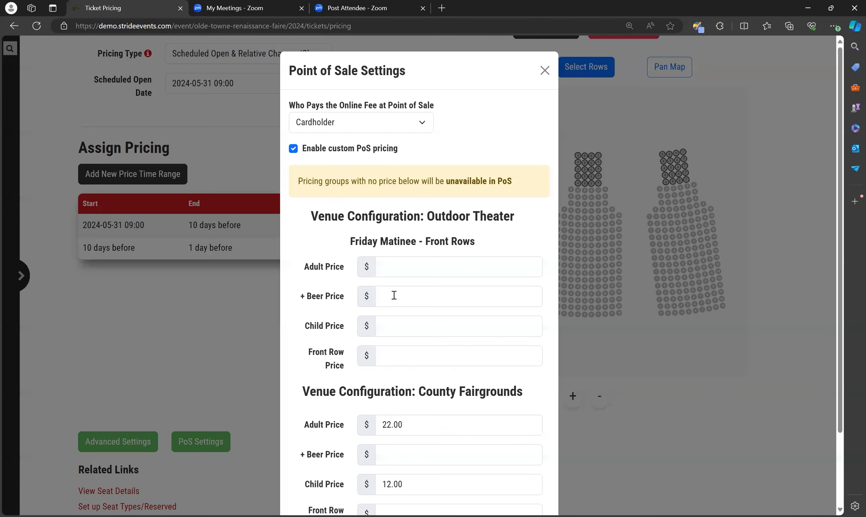
scroll(386, 304, down, 3)
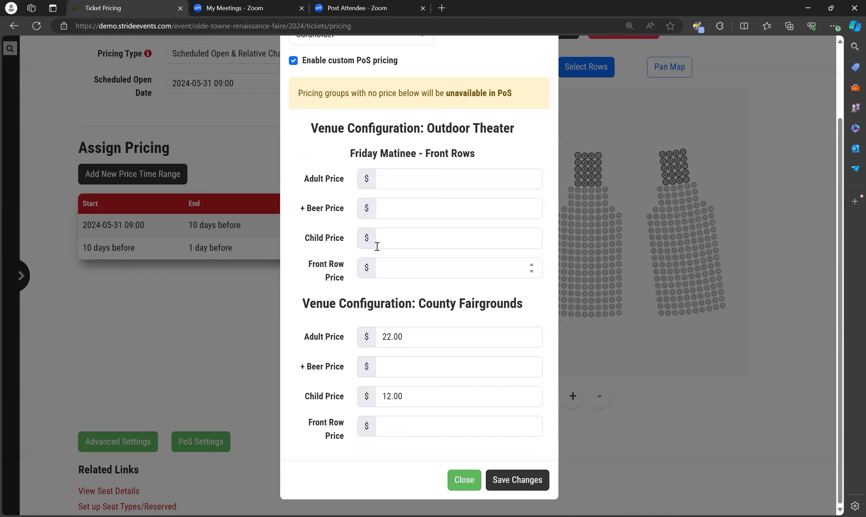
drag(350, 153, 480, 154)
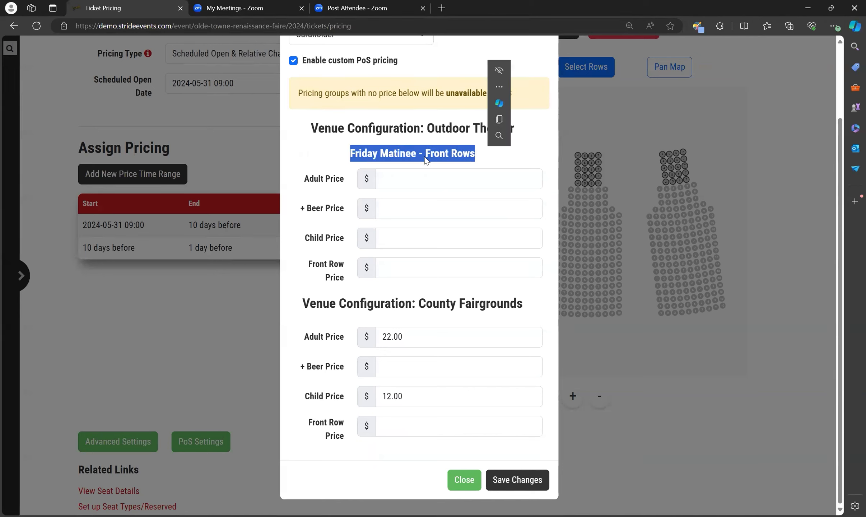
click(337, 164)
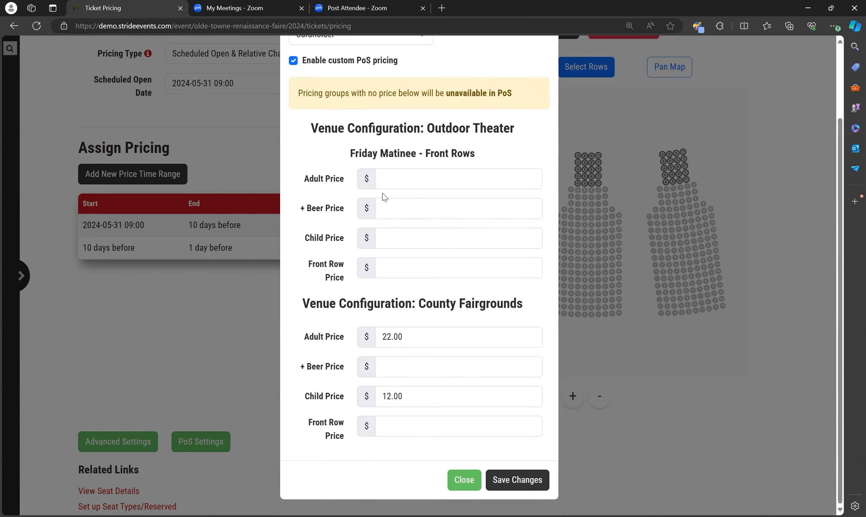
click(384, 183)
click(389, 273)
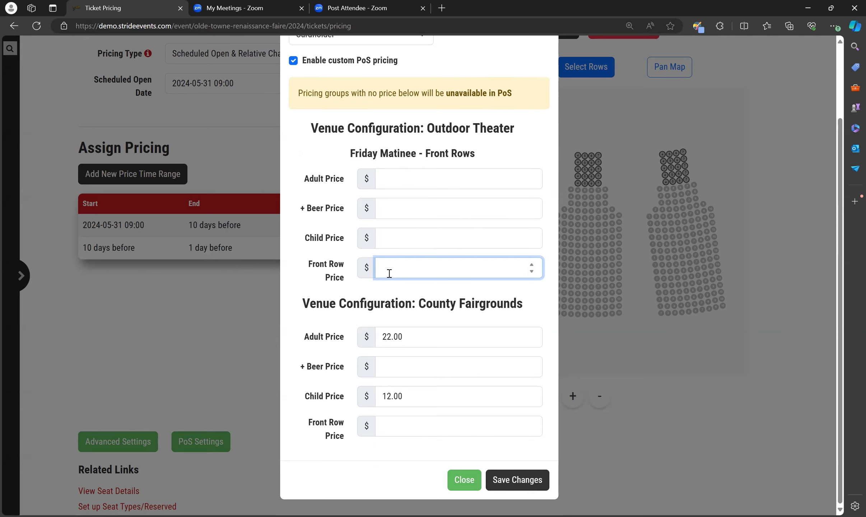
text(27.00)
click(499, 481)
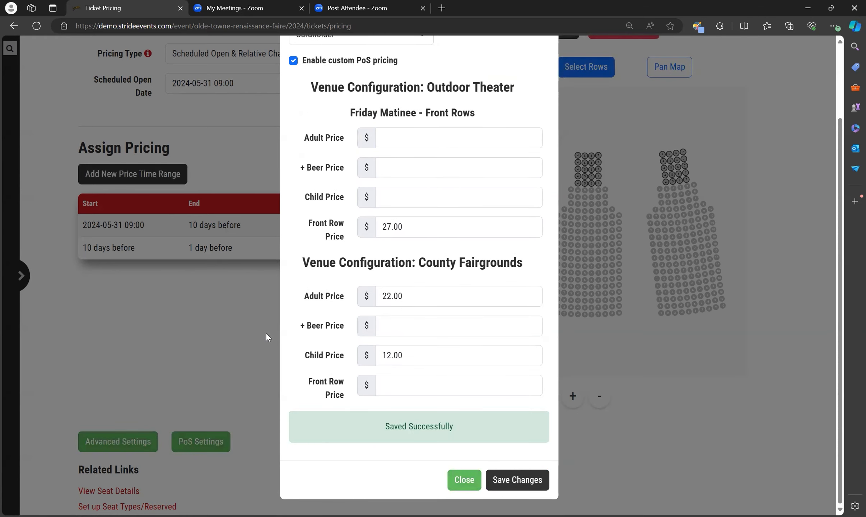
click(462, 485)
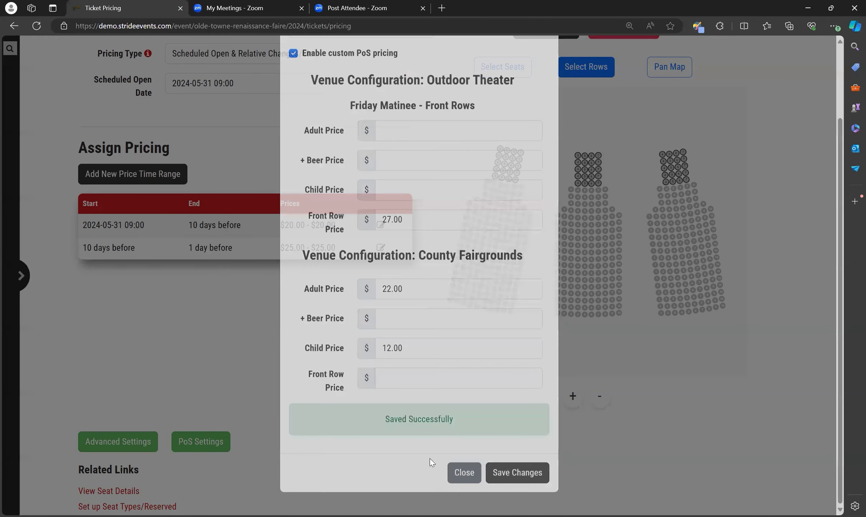
scroll(415, 392, up, 5)
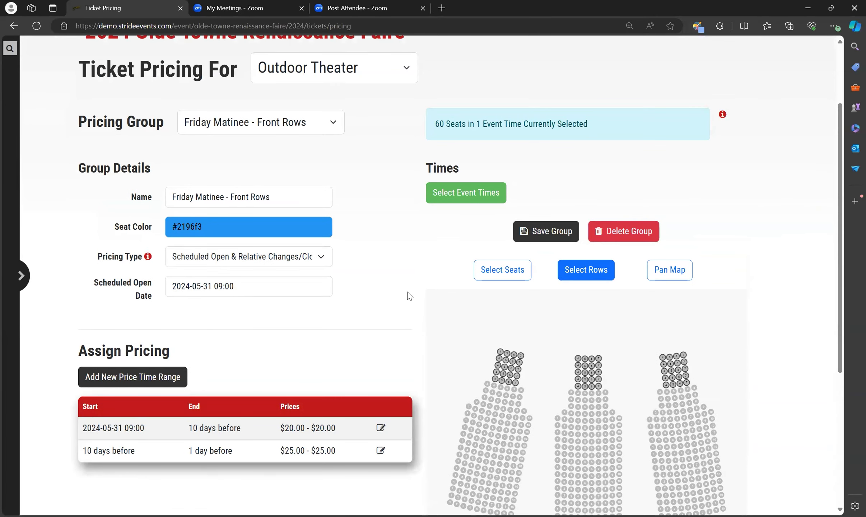
- Switch to seat selection and create a new pricing group named 'Center Stage View'
scroll(410, 297, down, 1)
click(506, 220)
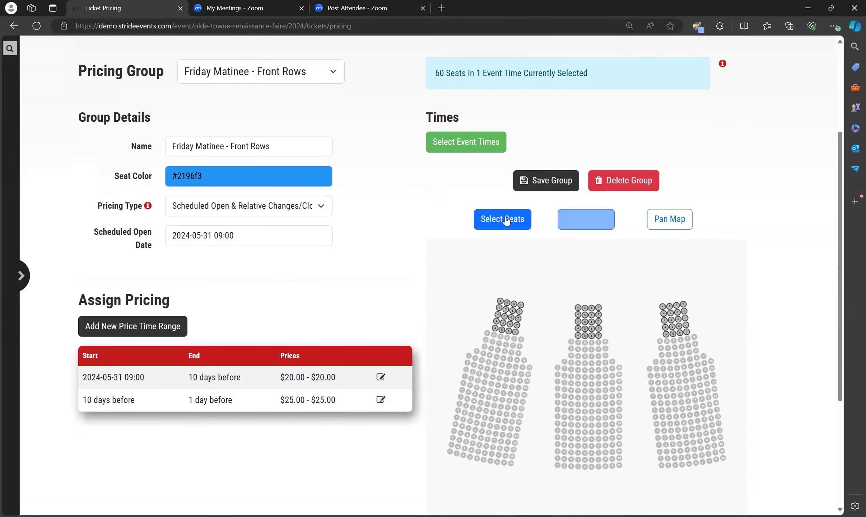
click(327, 80)
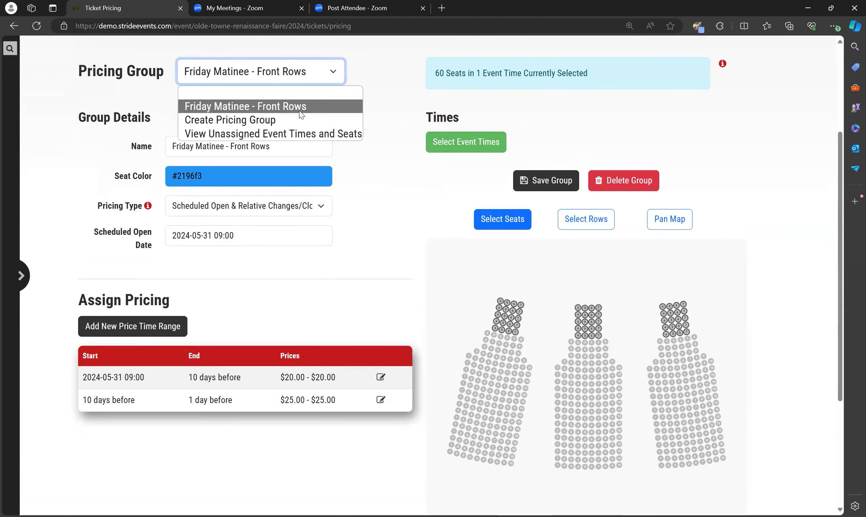
click(293, 120)
click(255, 143)
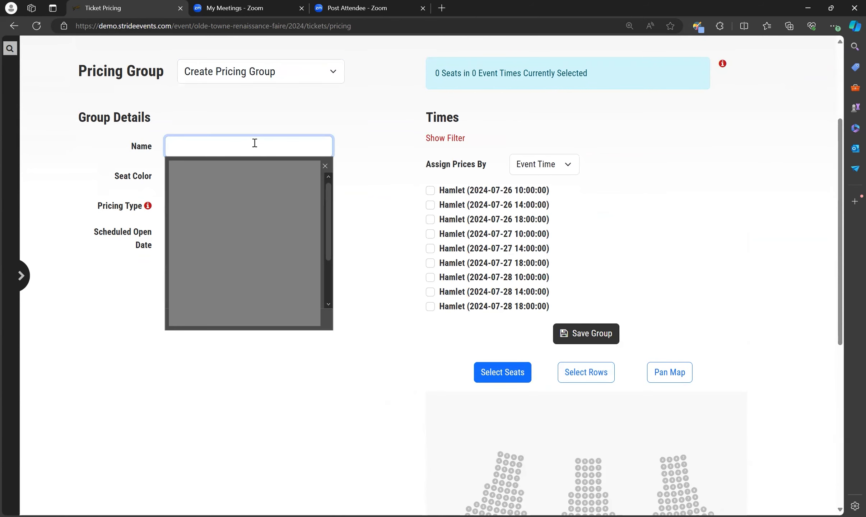
text(Center Stage View)
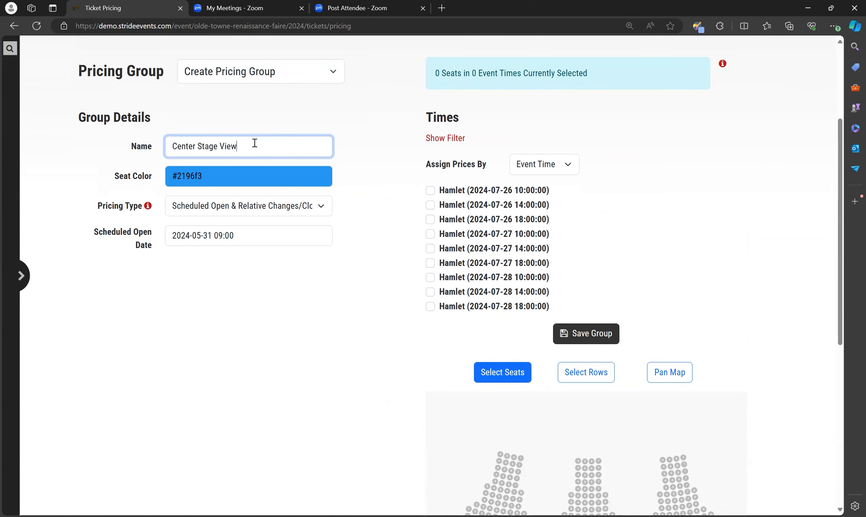
click(349, 149)
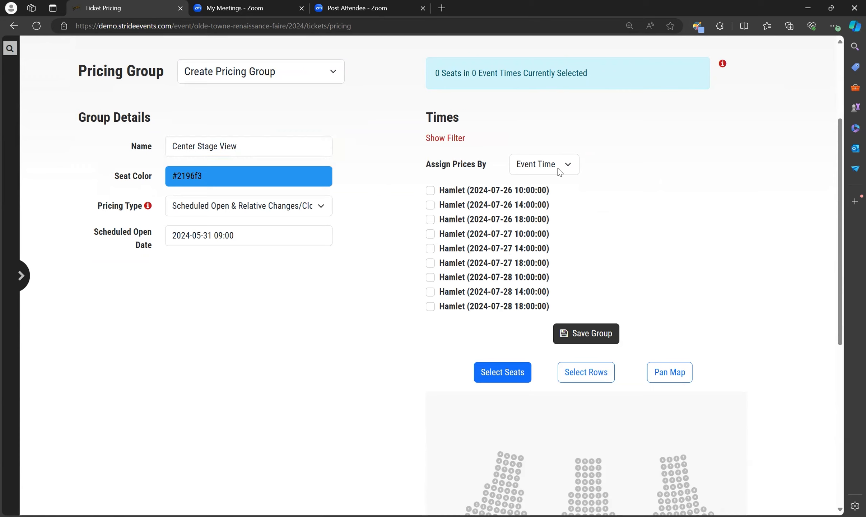
- Assign prices by Day of Week with a time range of 18:00 to 21:00
click(569, 169)
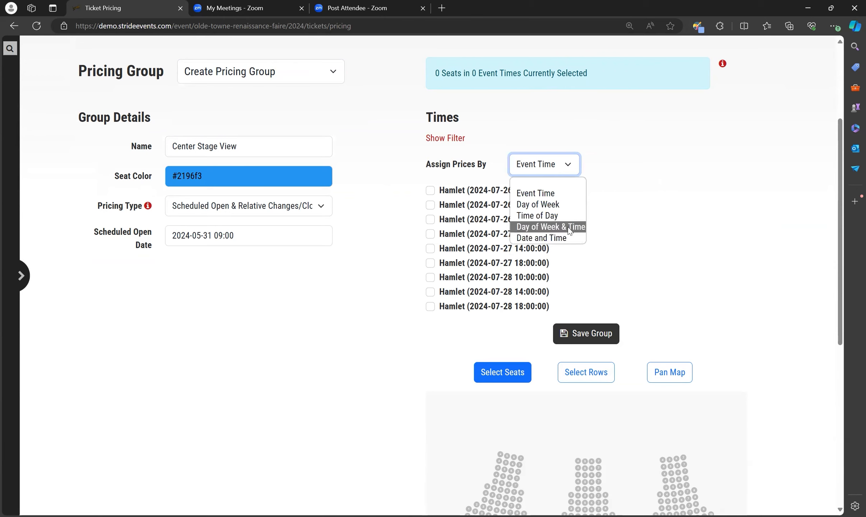
click(560, 205)
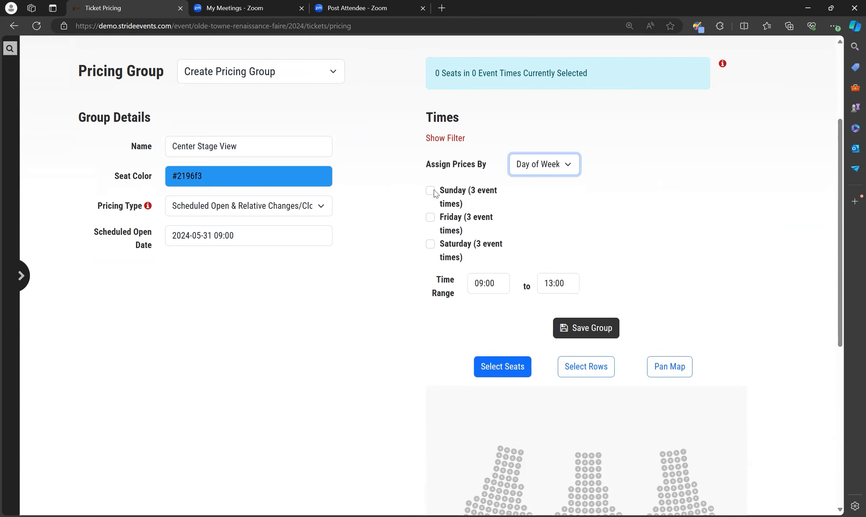
double_click(490, 287)
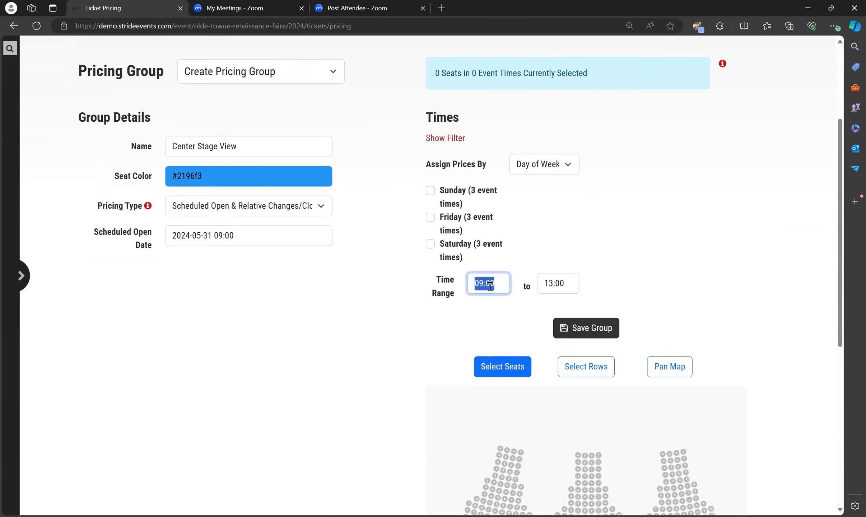
text(18:00)
double_click(550, 285)
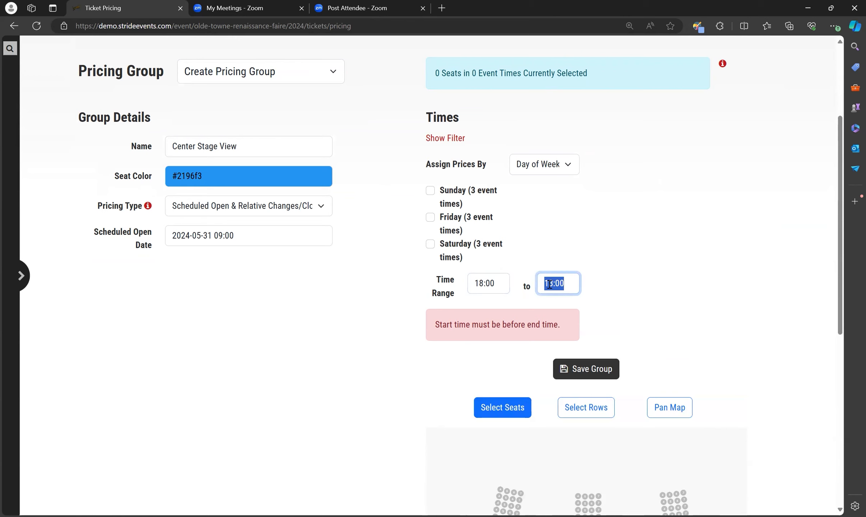
text(21:00)
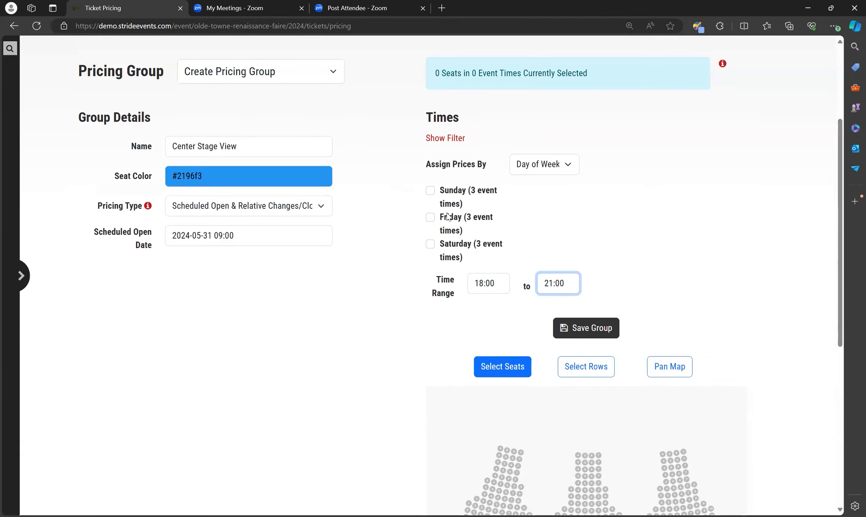
- Include the Friday and Saturday shows in the group
click(431, 218)
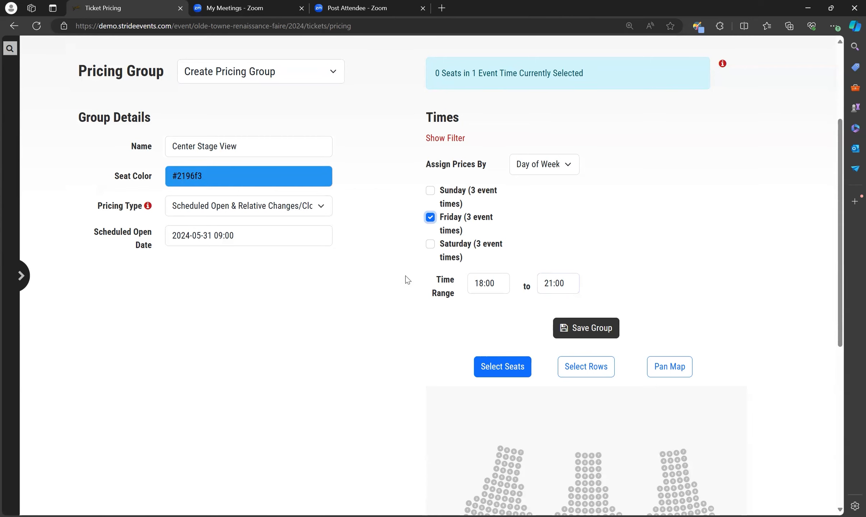
click(431, 244)
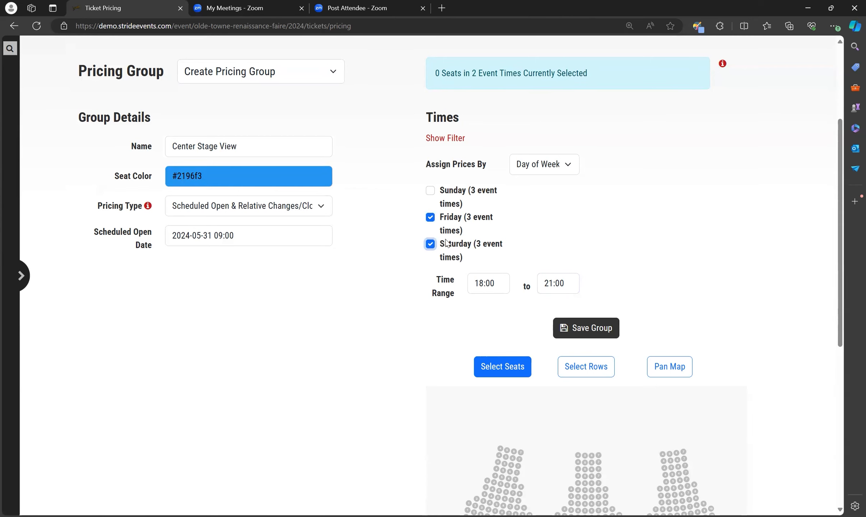
scroll(434, 330, down, 3)
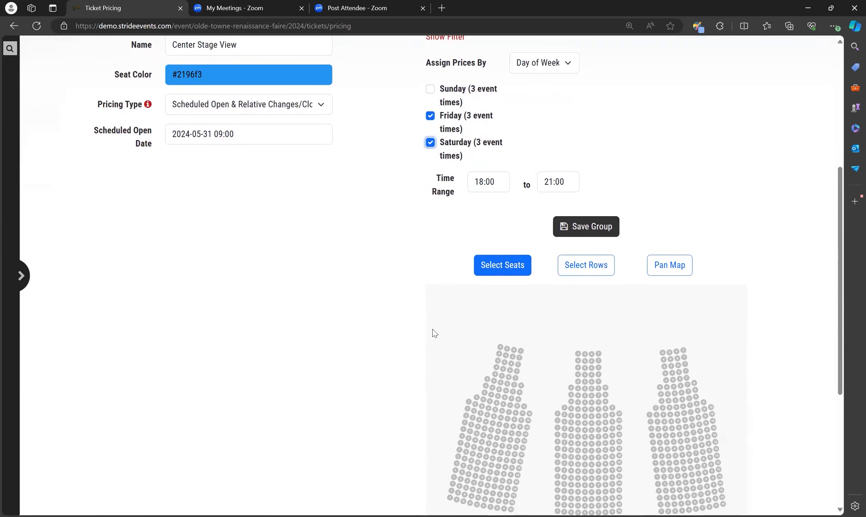
scroll(432, 333, down, 1)
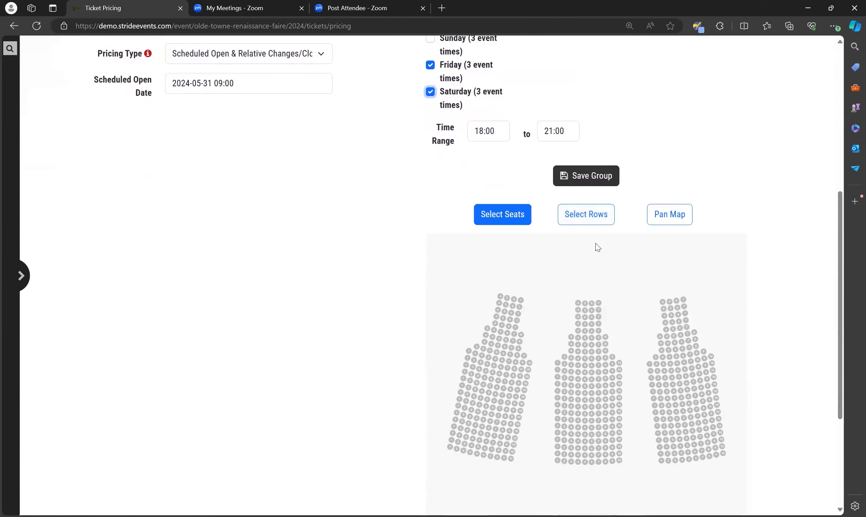
scroll(595, 246, down, 1)
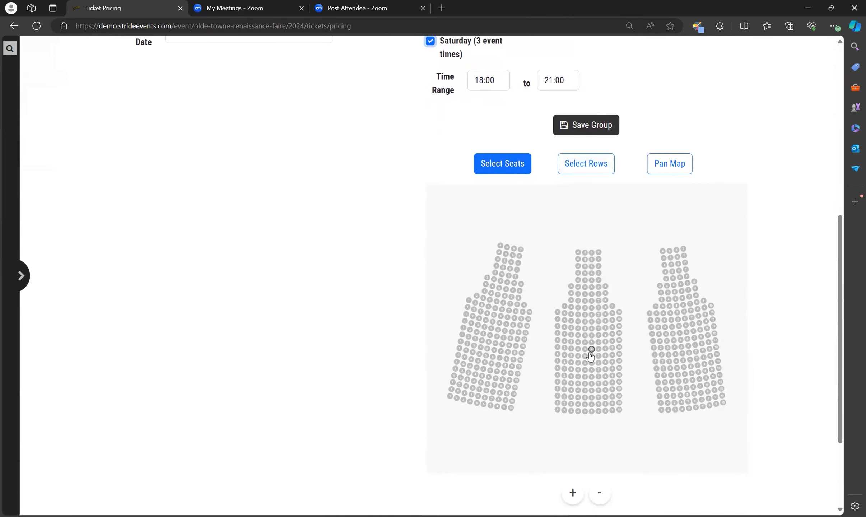
- Mark a block of centre-section seats, seats 4 to 7 across several rows
click(580, 350)
click(585, 351)
click(599, 350)
click(599, 342)
click(592, 343)
click(585, 343)
click(579, 343)
click(578, 336)
click(585, 336)
click(592, 336)
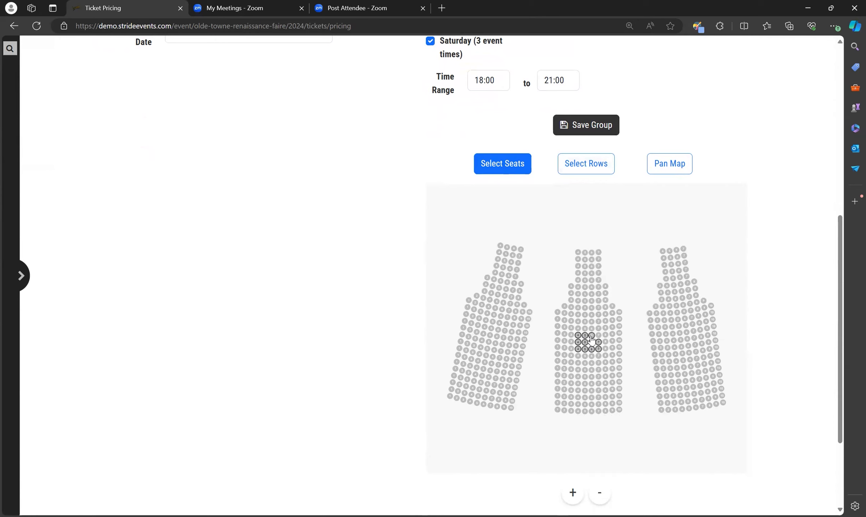
click(598, 336)
click(598, 357)
click(585, 356)
click(578, 356)
click(578, 363)
click(585, 362)
click(592, 363)
click(598, 363)
click(592, 377)
click(598, 371)
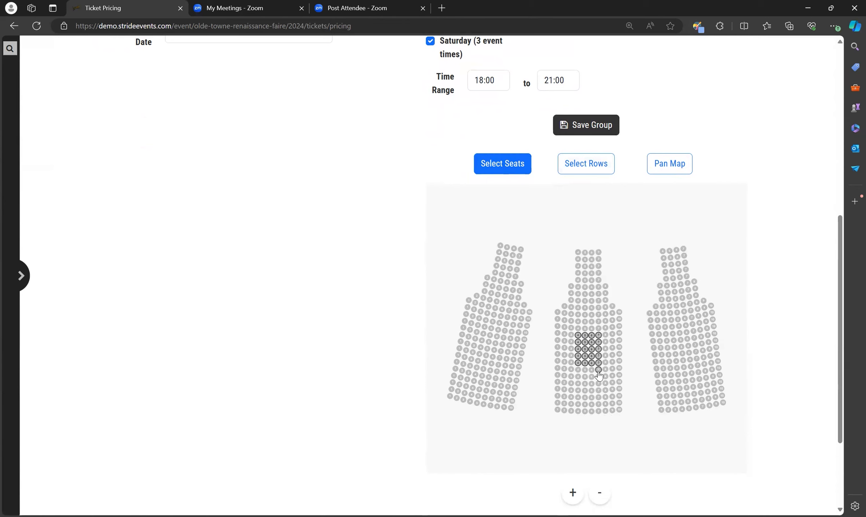
click(591, 371)
click(584, 371)
click(578, 371)
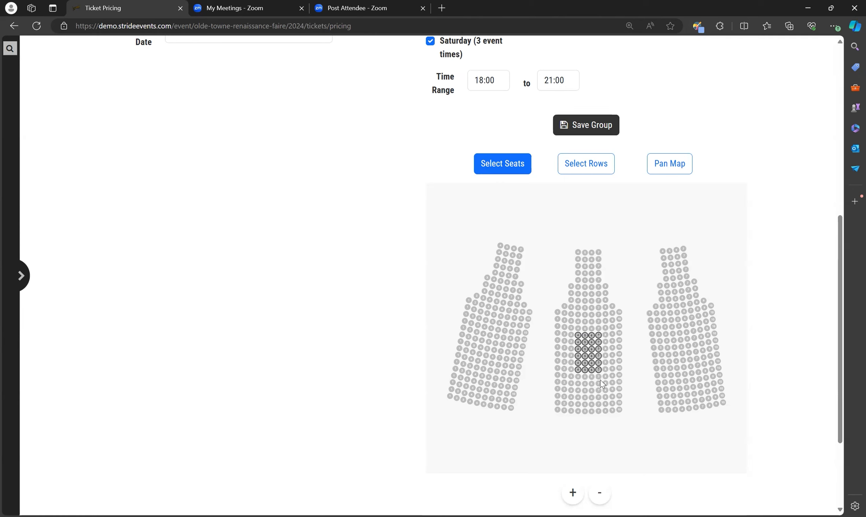
click(599, 377)
click(591, 377)
click(585, 377)
click(578, 377)
click(578, 328)
click(585, 329)
click(591, 328)
click(597, 329)
- Save the group and add a 'Best Seats' price label at 30.00
scroll(423, 284, up, 4)
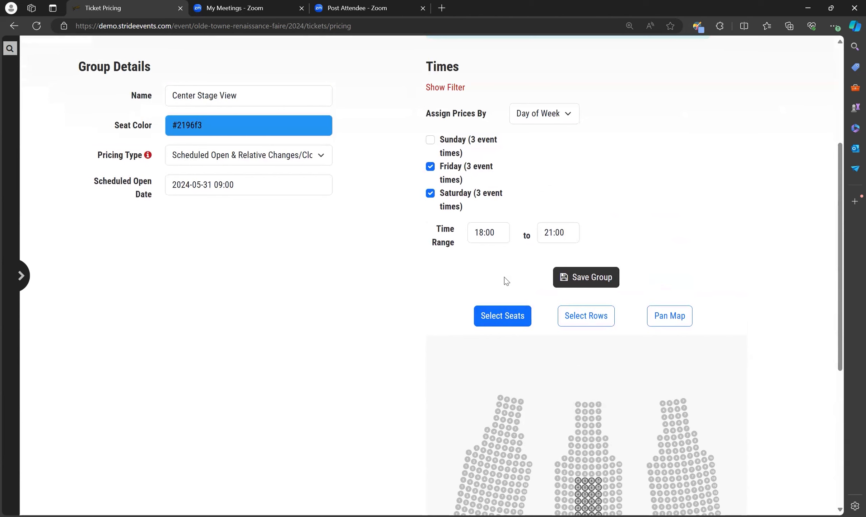
click(598, 283)
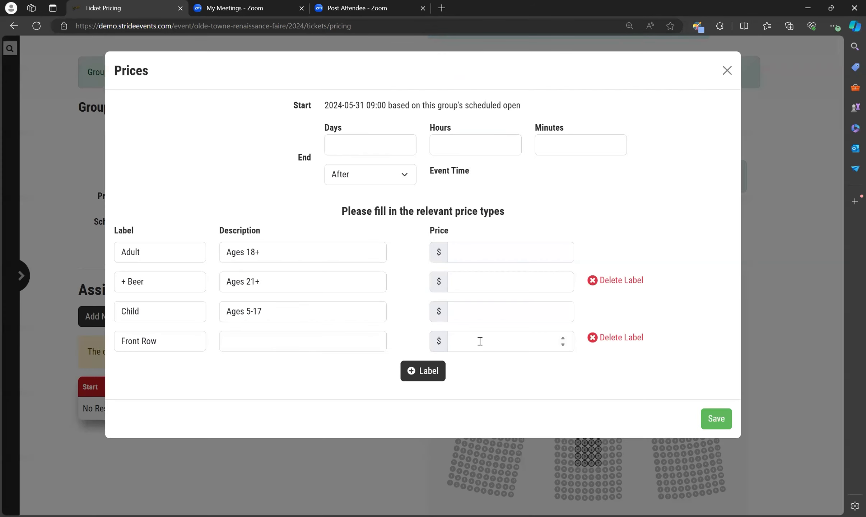
click(419, 379)
click(191, 373)
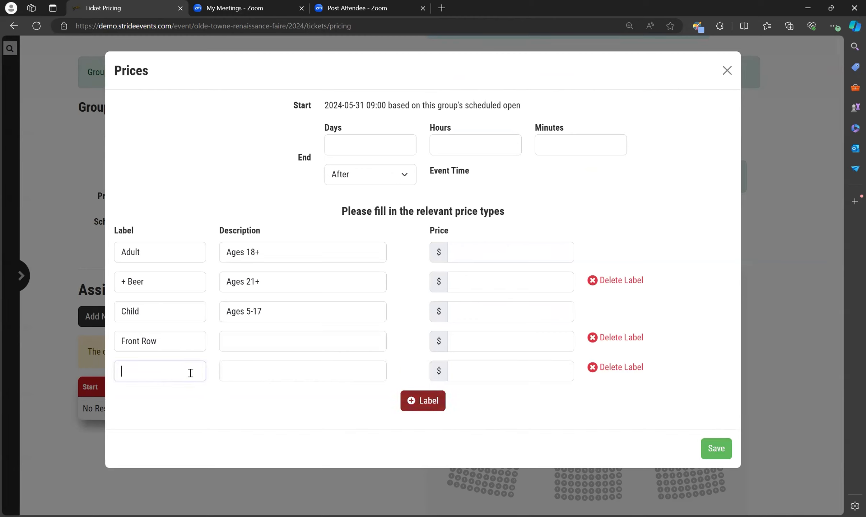
text(Best Seats)
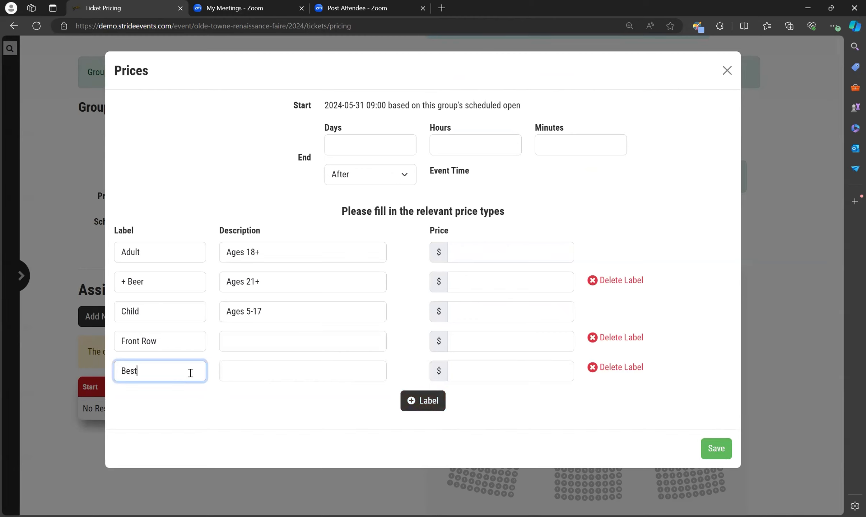
click(459, 365)
text(300)
text(00)
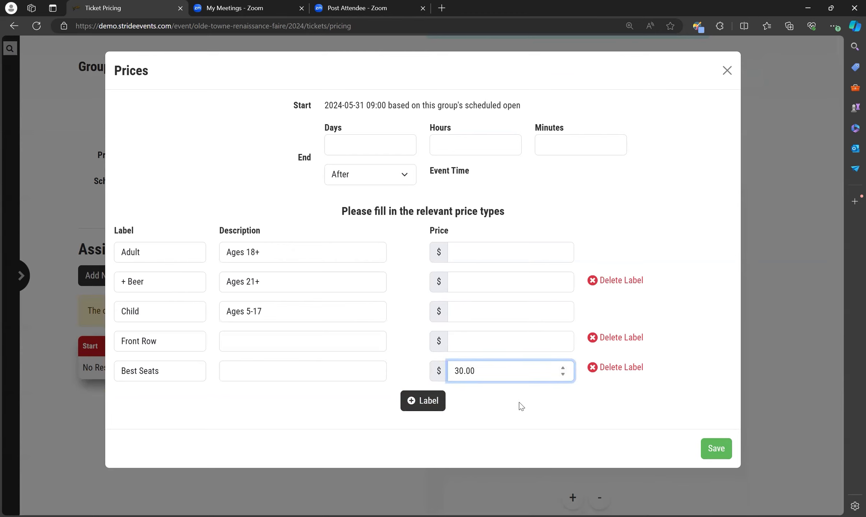
key(Return)
- Set the price range to end 10 days before the event and save it
click(361, 146)
text(10)
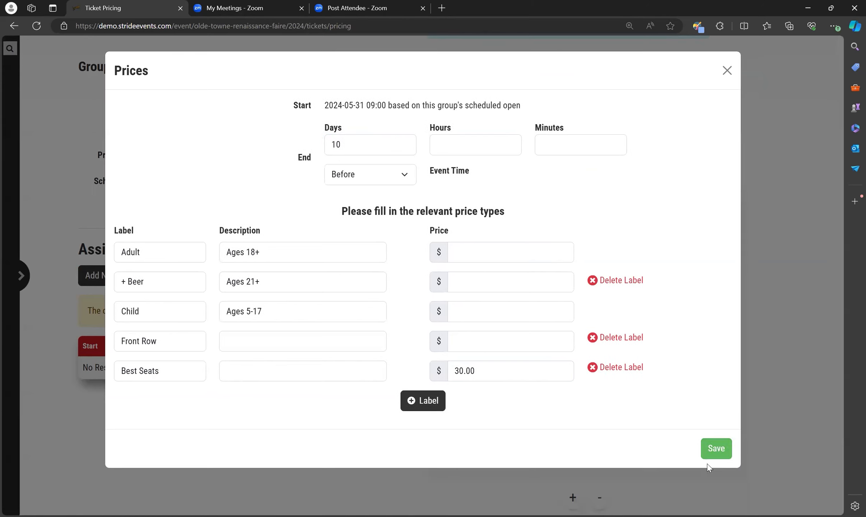
click(715, 450)
click(467, 370)
click(724, 453)
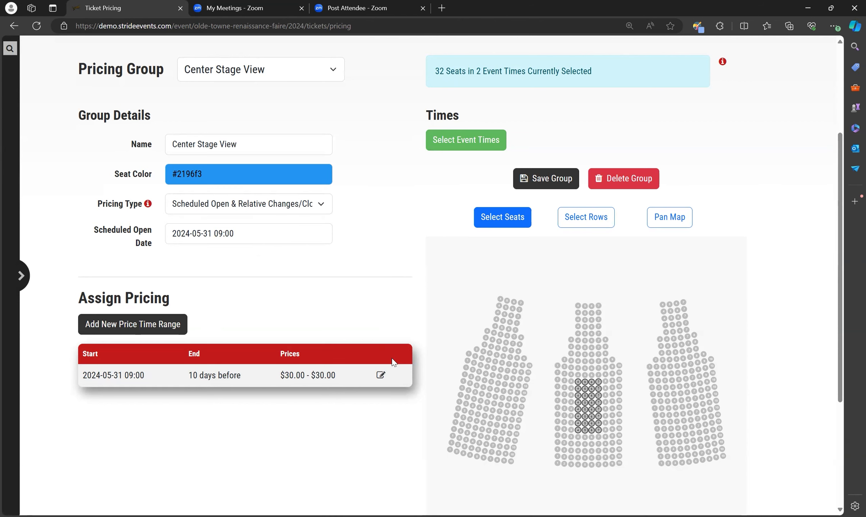
- Expand the event times and review the 18:00 Hamlet shows on 2024-07-26 and 2024-07-27
click(435, 143)
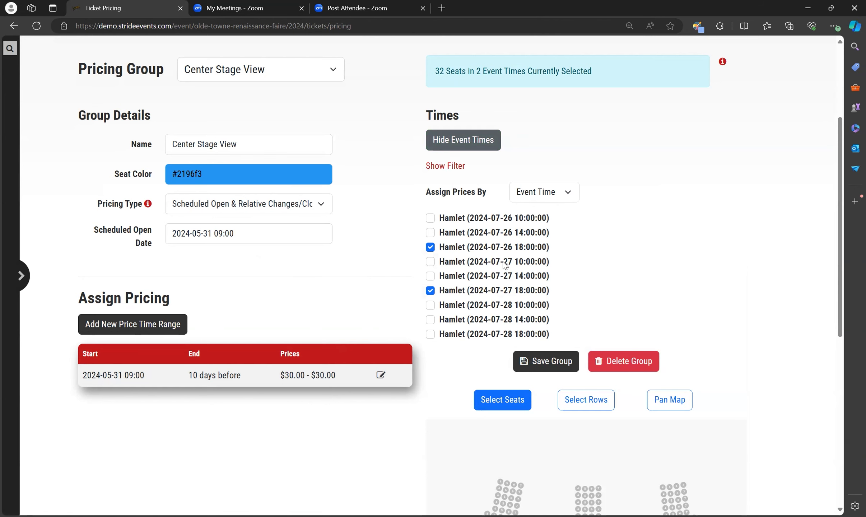
scroll(506, 267, up, 1)
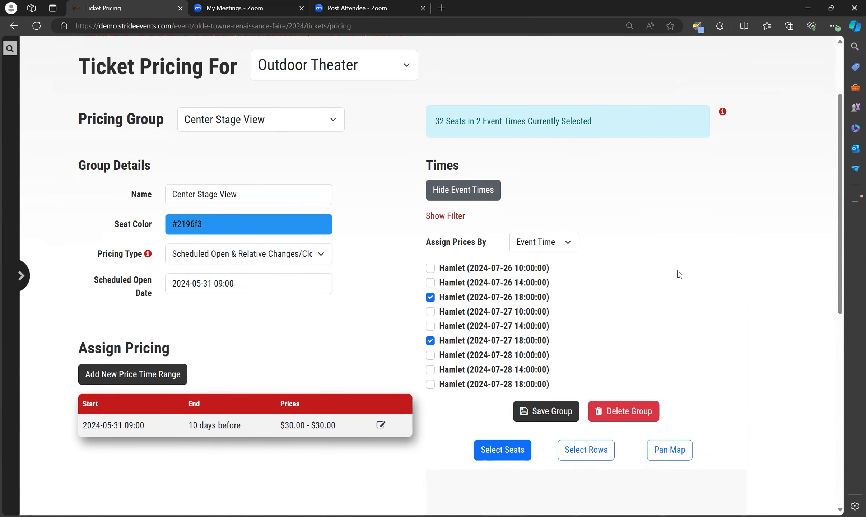
scroll(674, 272, down, 6)
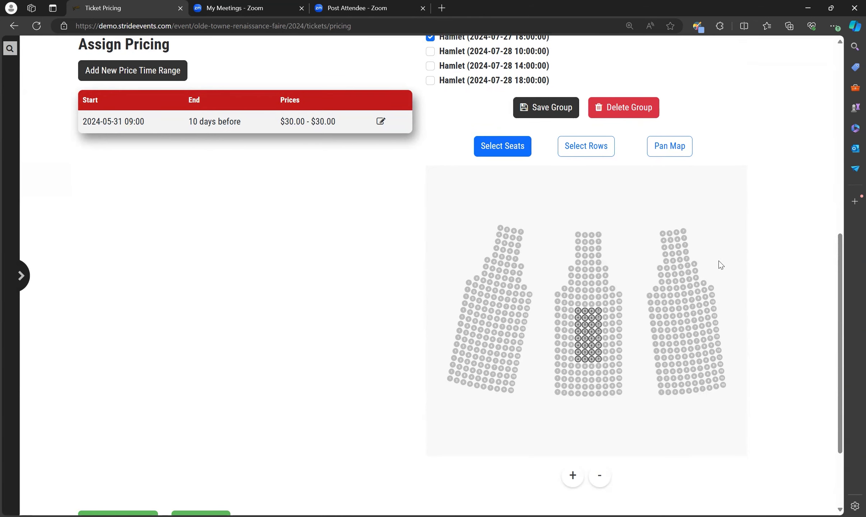
scroll(721, 265, up, 4)
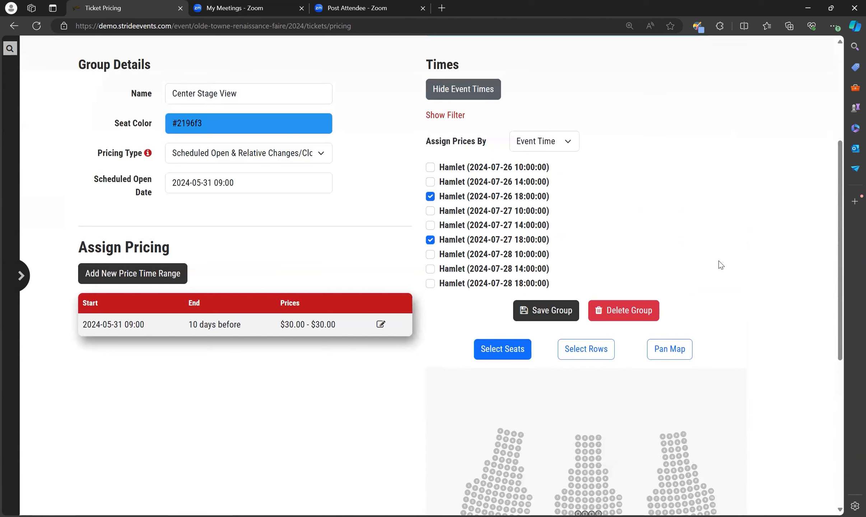